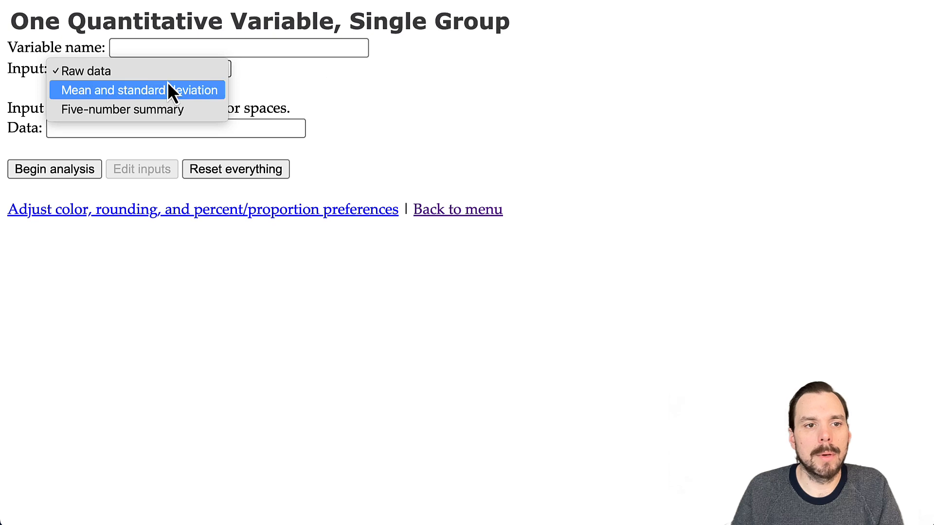
- Keep 'Raw data' as the input type and place the cursor in the empty Data field
click(364, 91)
click(136, 128)
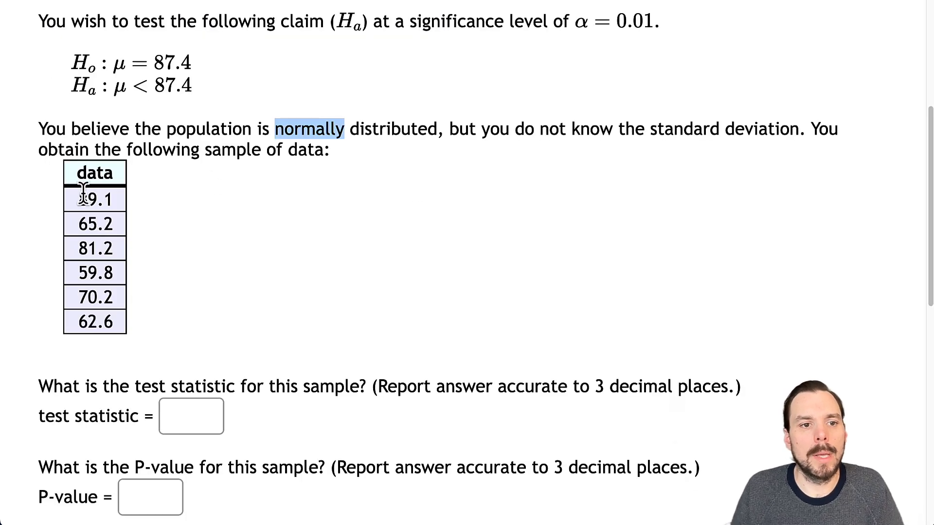
- Paste the six sample values (89.1 to 62.6) and get n 6, mean 71.35, SD 11.5
drag(89, 198, 108, 249)
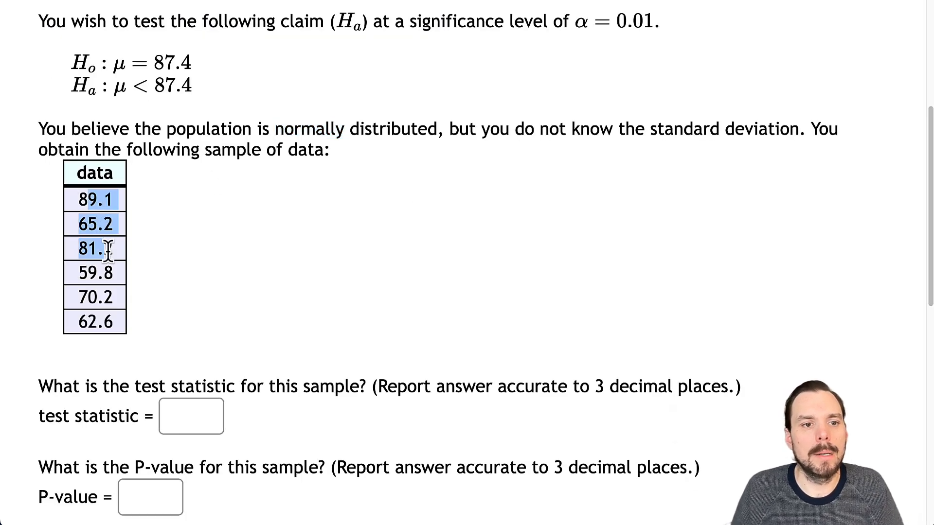
drag(71, 202, 118, 323)
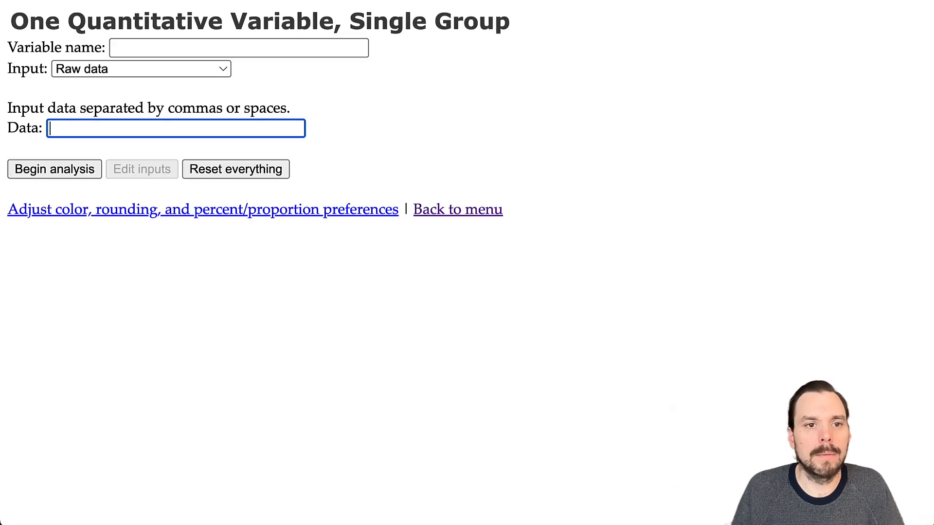
text(89.1 65.2 81.2 59.8 70.2 62.6)
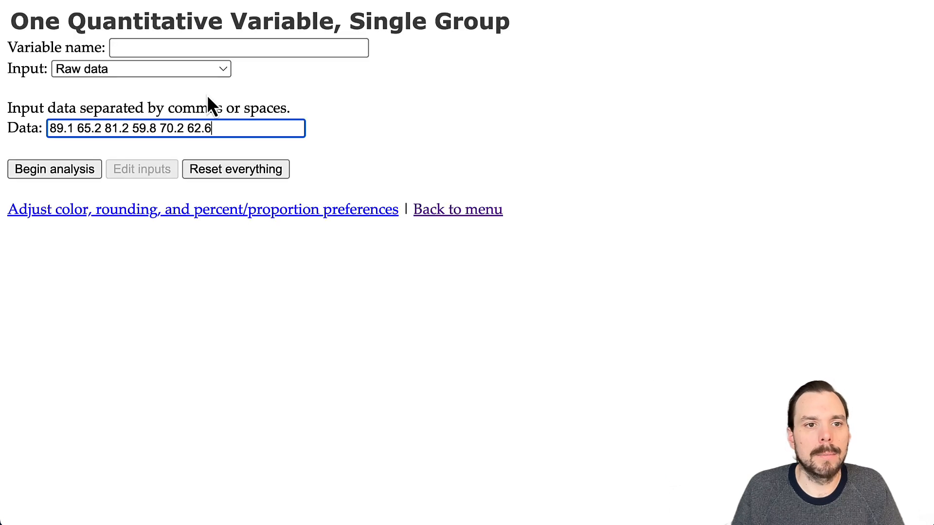
click(131, 48)
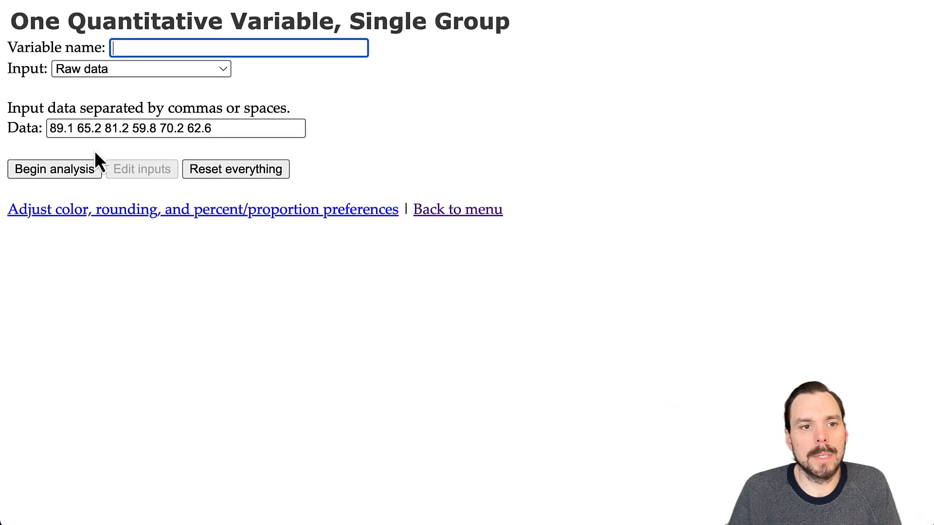
click(49, 166)
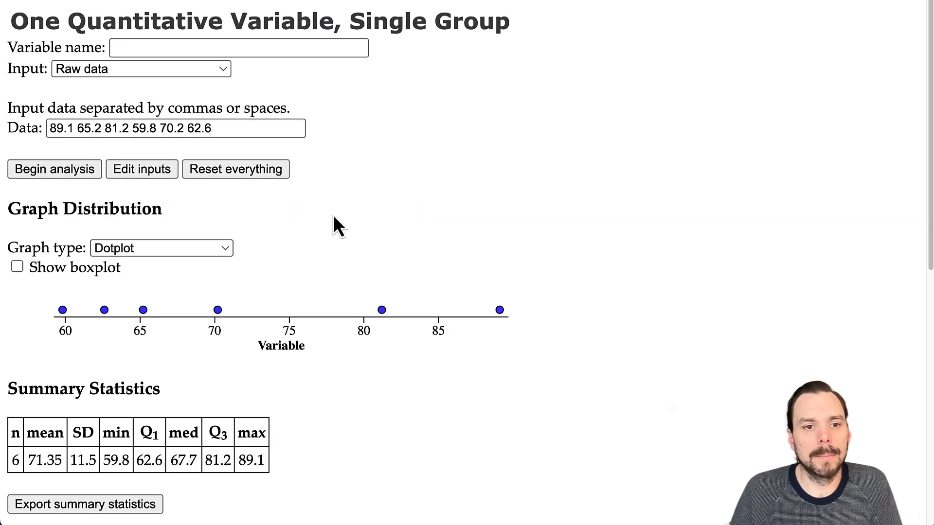
scroll(321, 224, down, 5)
scroll(249, 205, down, 1)
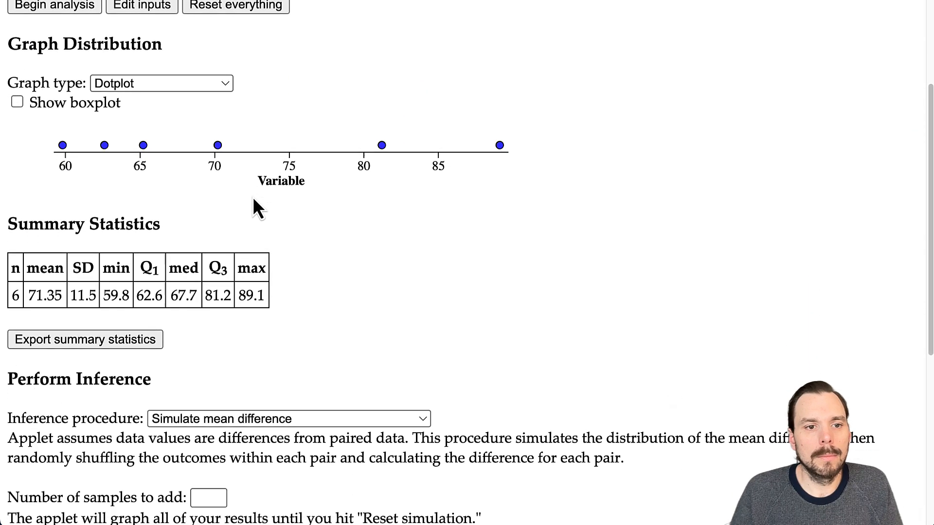
click(148, 73)
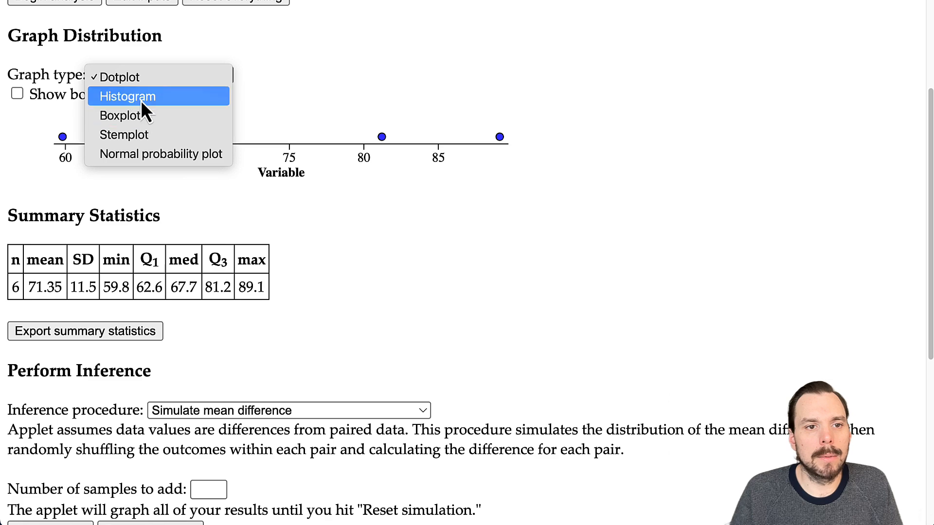
click(141, 99)
click(141, 77)
click(134, 97)
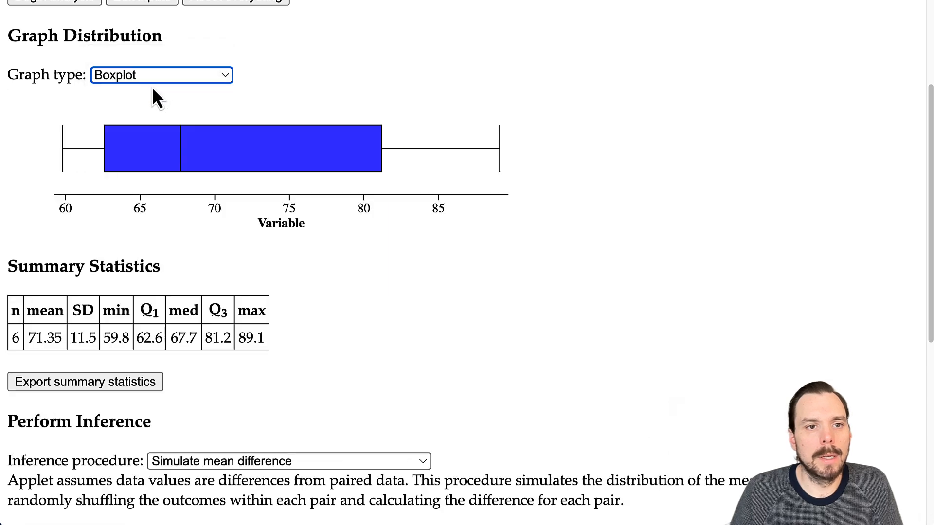
click(148, 77)
click(149, 40)
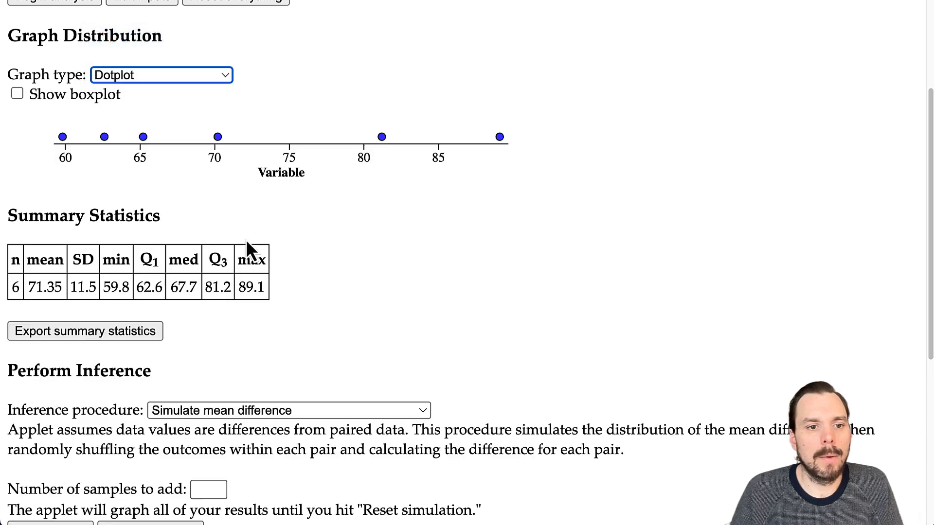
scroll(247, 239, down, 2)
drag(15, 196, 258, 222)
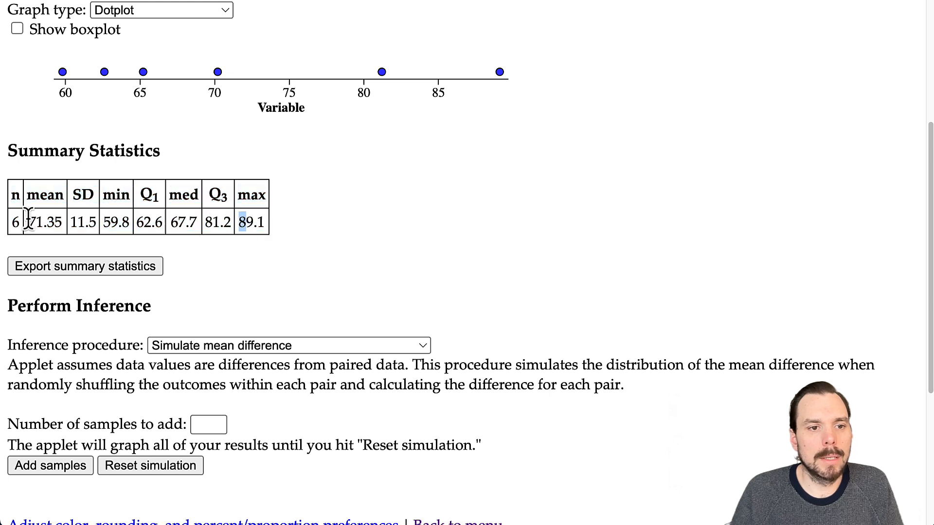
drag(30, 222, 64, 233)
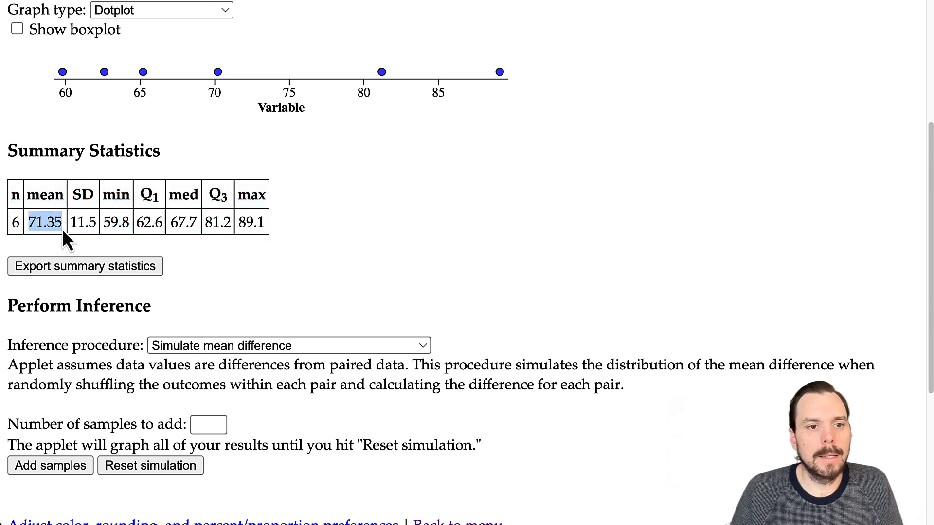
click(150, 0)
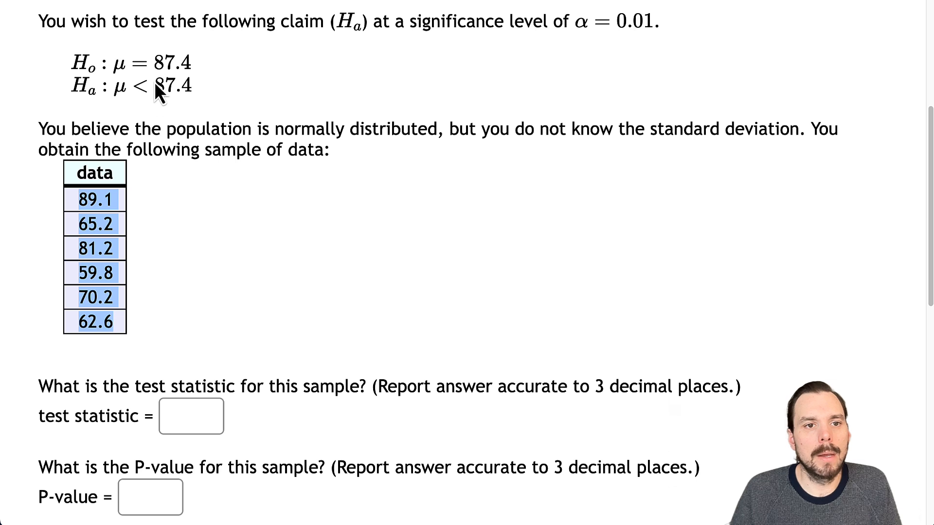
click(117, 0)
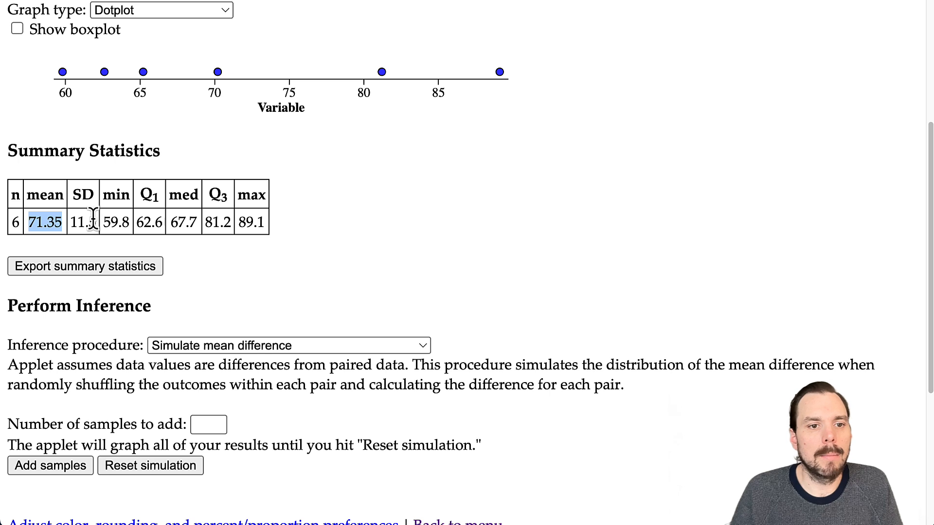
drag(97, 224, 77, 221)
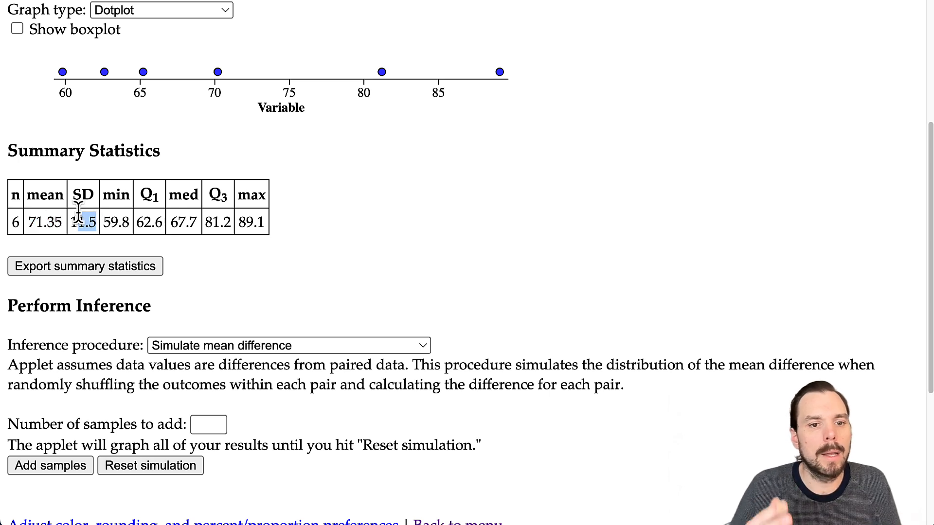
scroll(341, 273, down, 2)
scroll(346, 272, down, 1)
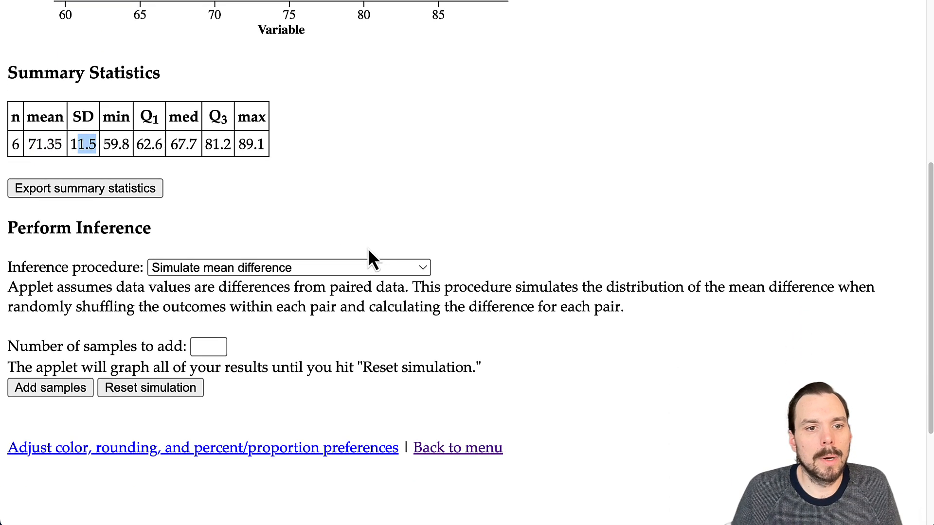
- Run a 1-sample t test for μ with alternative μ < and hypothesized mean 87.4
click(250, 269)
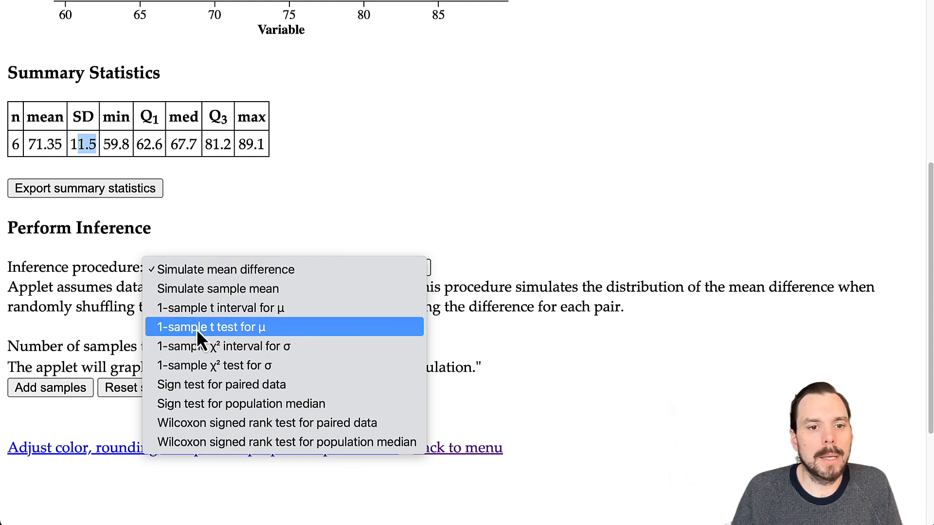
click(238, 328)
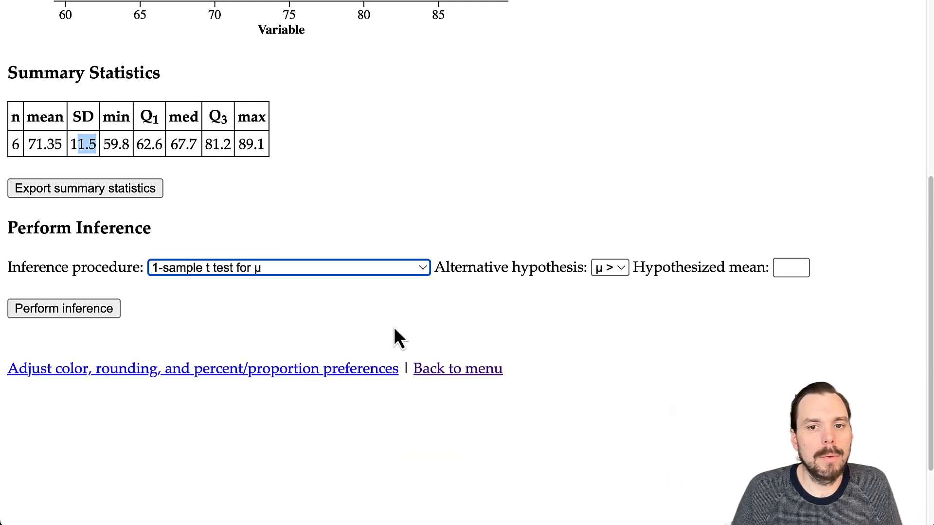
click(614, 273)
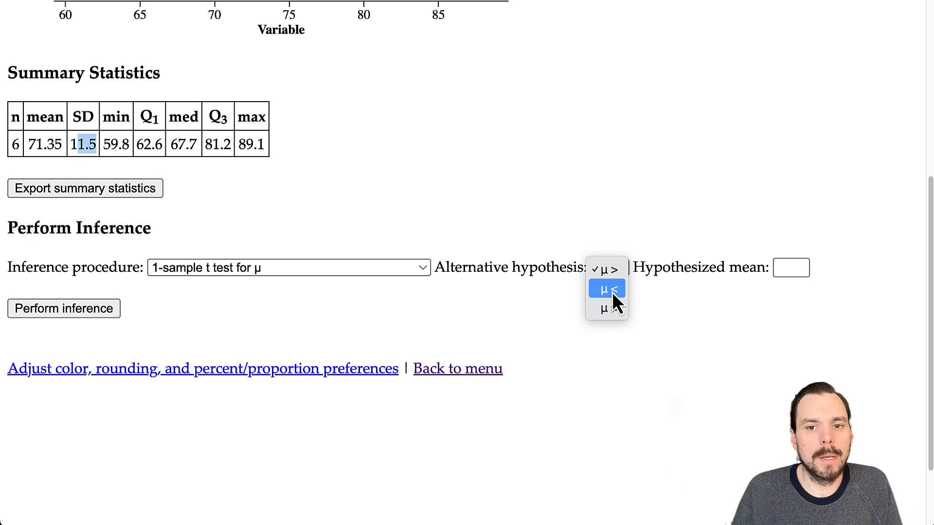
click(604, 290)
click(777, 268)
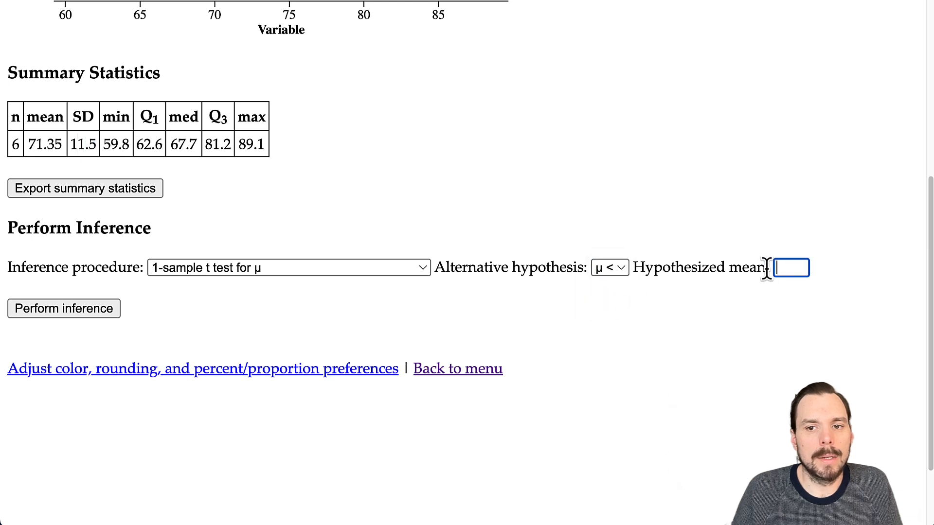
click(141, 1)
click(235, 1)
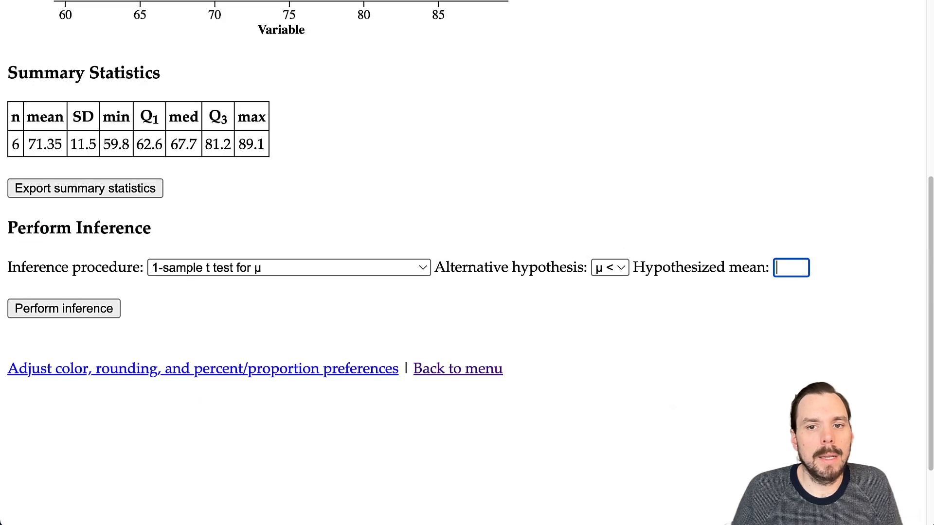
text(87.44)
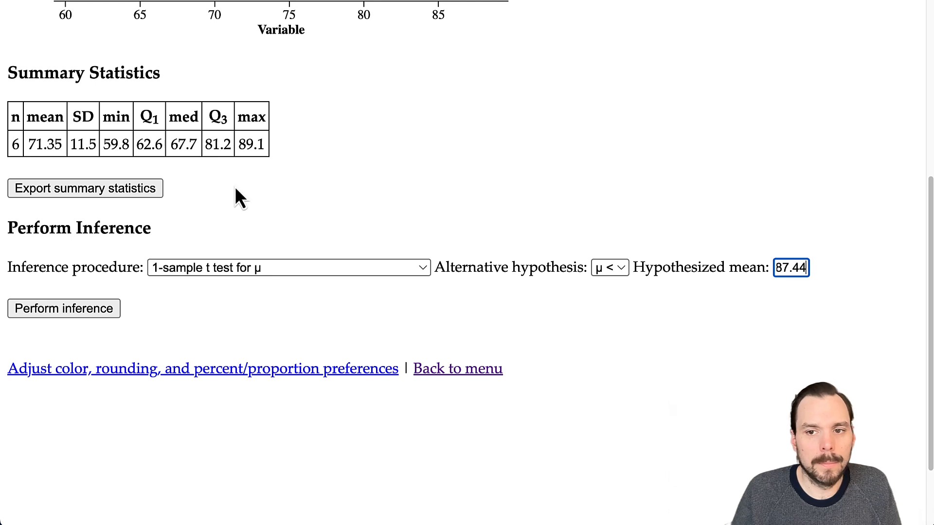
key(BackSpace)
click(109, 309)
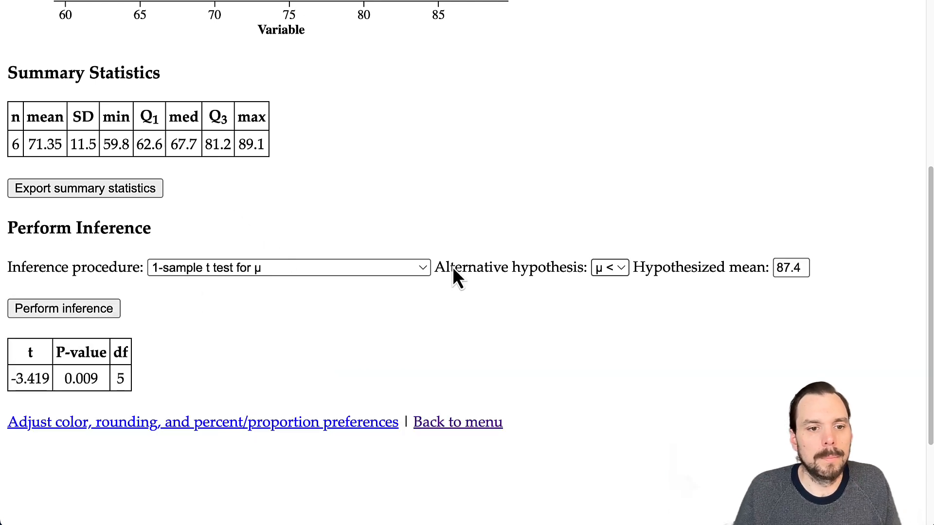
- Pick out the t statistic -3.419 and sample size 6 in the test results
scroll(358, 292, down, 3)
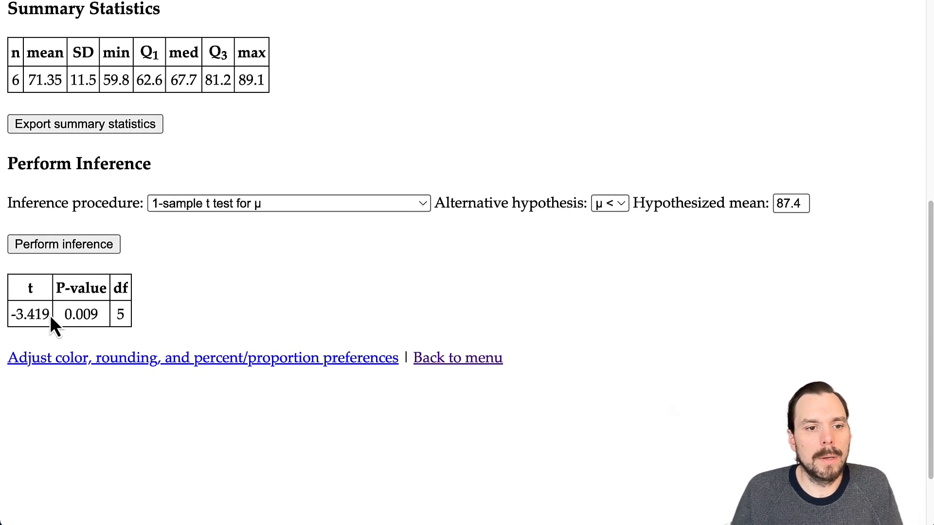
drag(51, 315, 16, 317)
scroll(325, 347, up, 7)
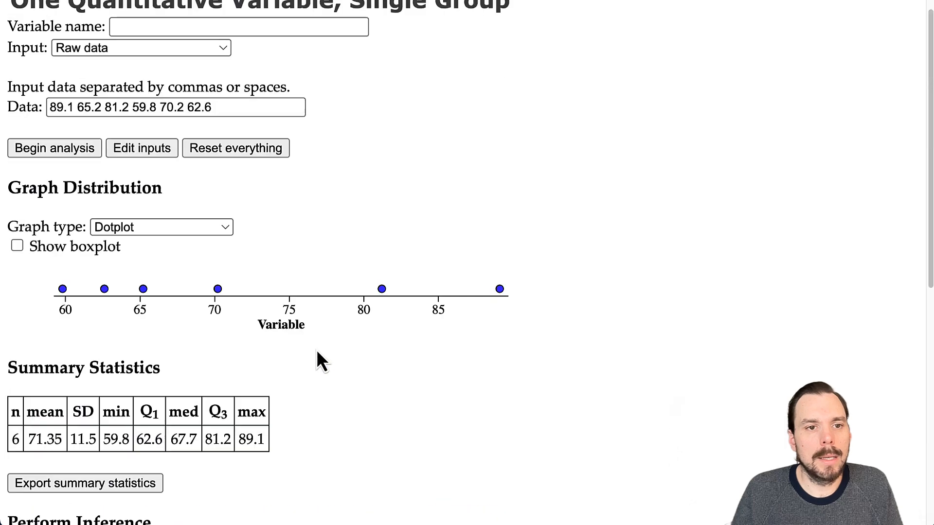
scroll(317, 358, down, 7)
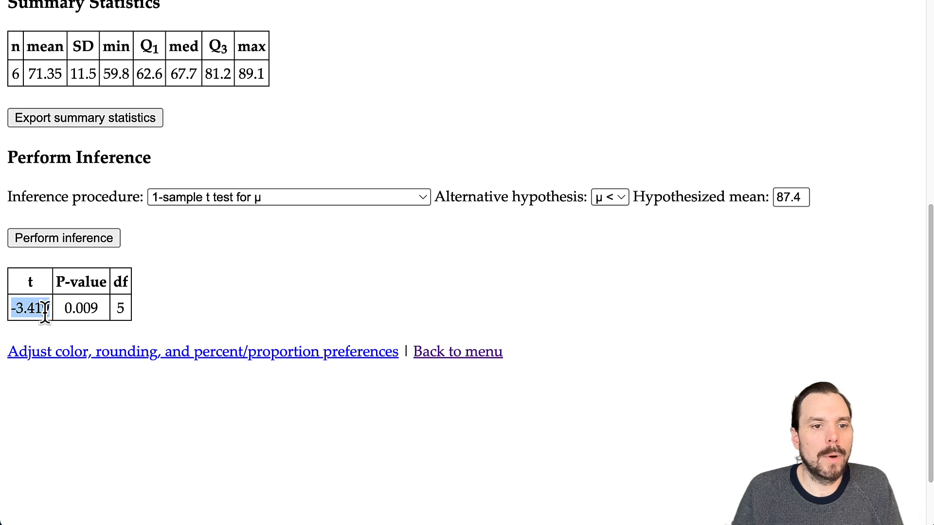
click(120, 306)
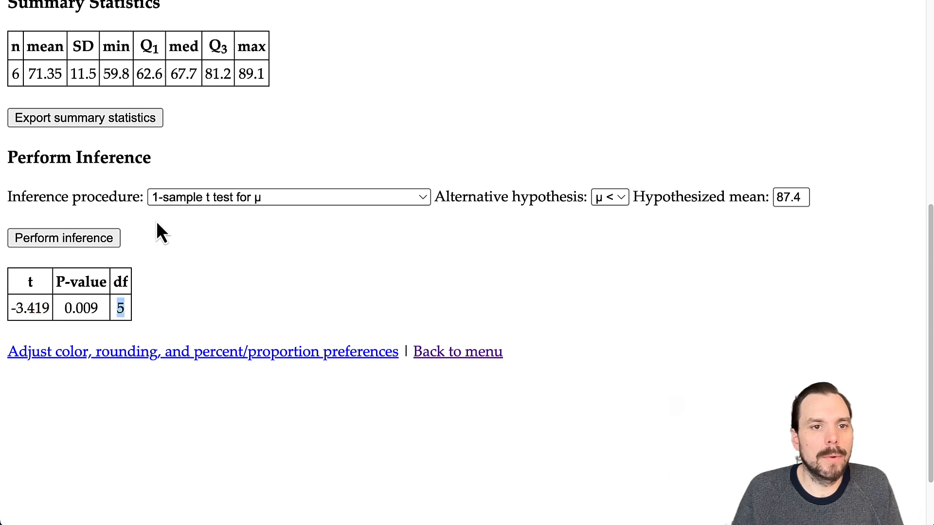
double_click(16, 72)
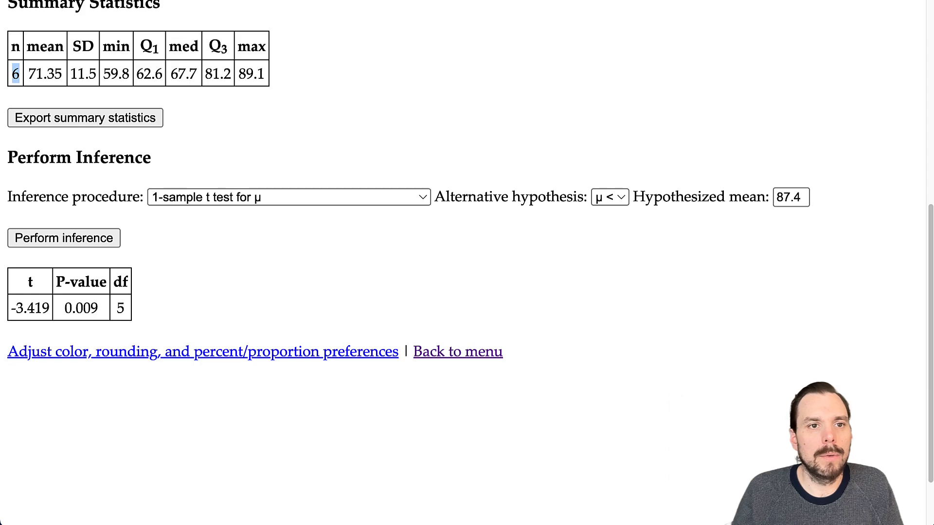
- Open StapPlet's t Distributions applet in a new tab and select the t value -3.419
key(super+t)
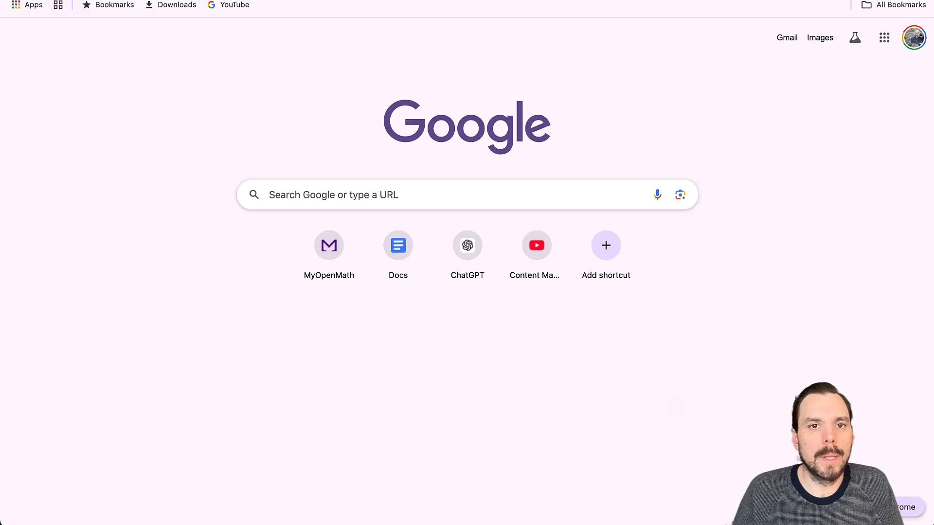
text(sta)
key(Return)
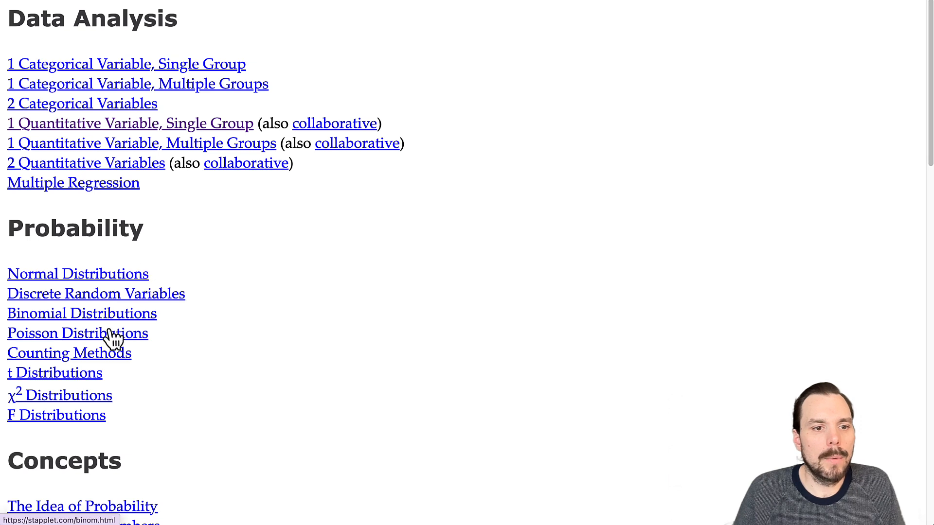
click(50, 378)
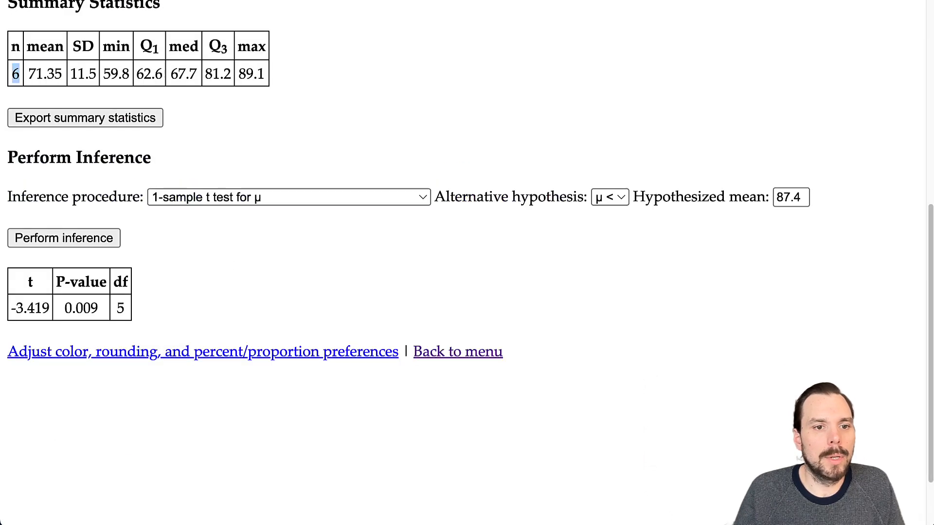
drag(48, 308, 11, 307)
key(ctrl+c)
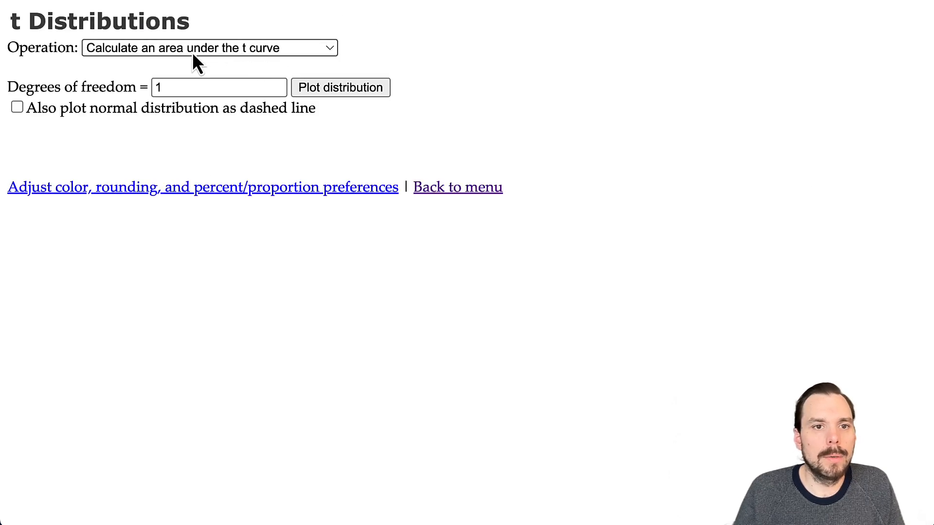
- Plot the t curve with 5 degrees of freedom and compute the area left of -3.419 (0.94%)
click(235, 87)
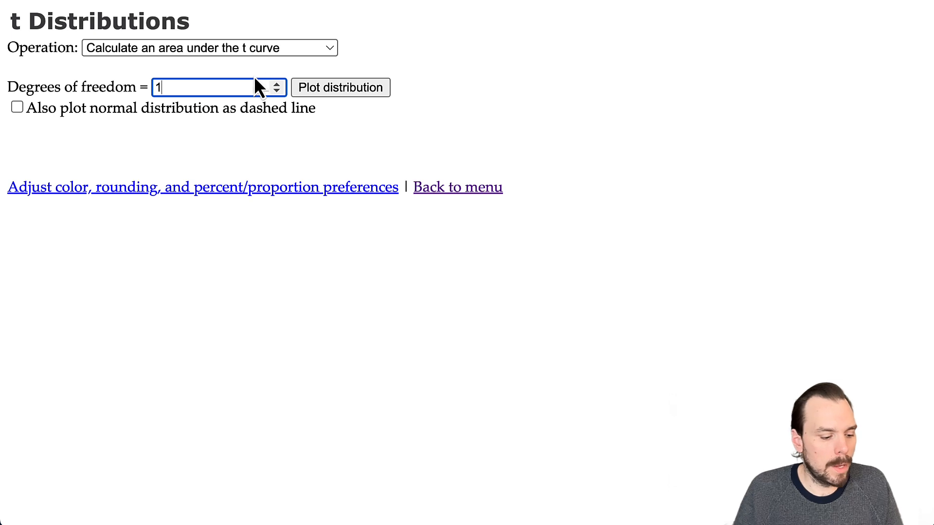
key(BackSpace)
text(5)
click(347, 92)
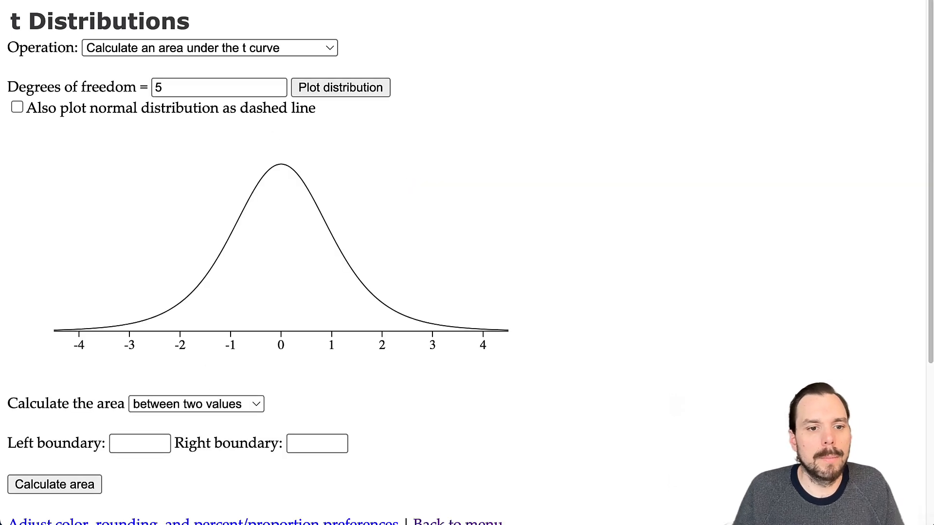
click(181, 401)
click(183, 424)
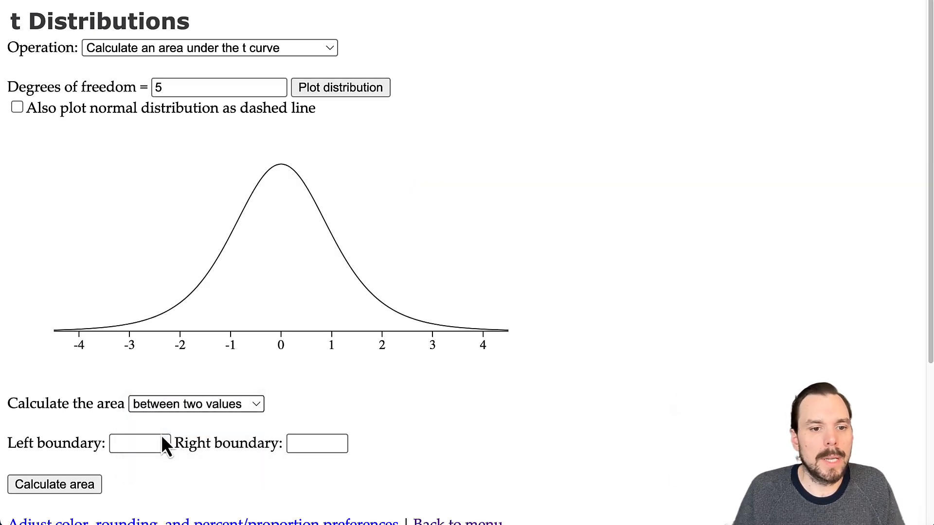
click(108, 443)
text(-3.419)
click(51, 487)
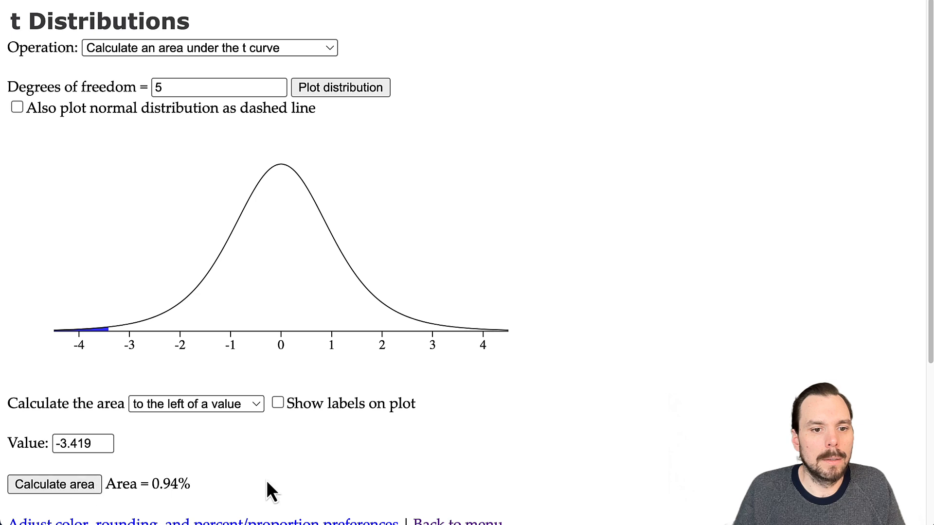
scroll(366, 426, down, 5)
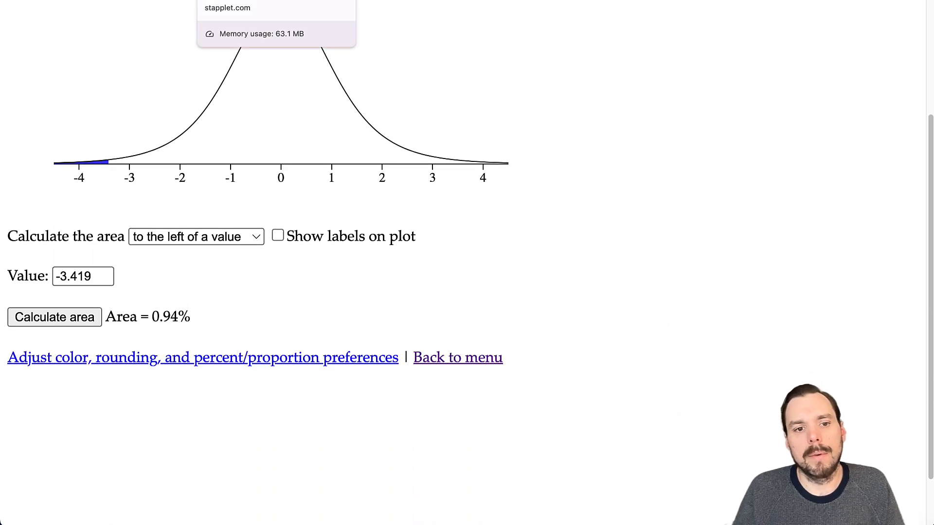
- Compare the t-test P-value 0.009 with the 0.94% left-tail area
click(248, 1)
double_click(73, 308)
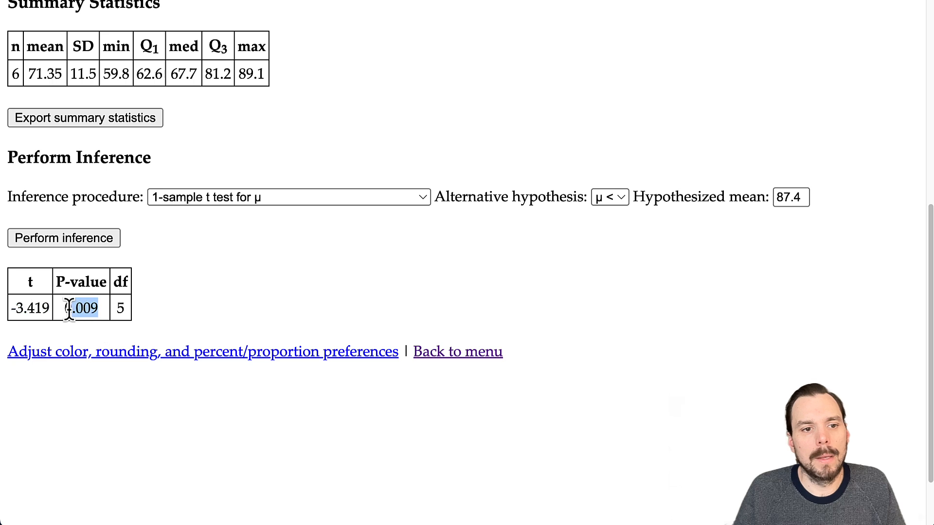
key(ctrl+Tab)
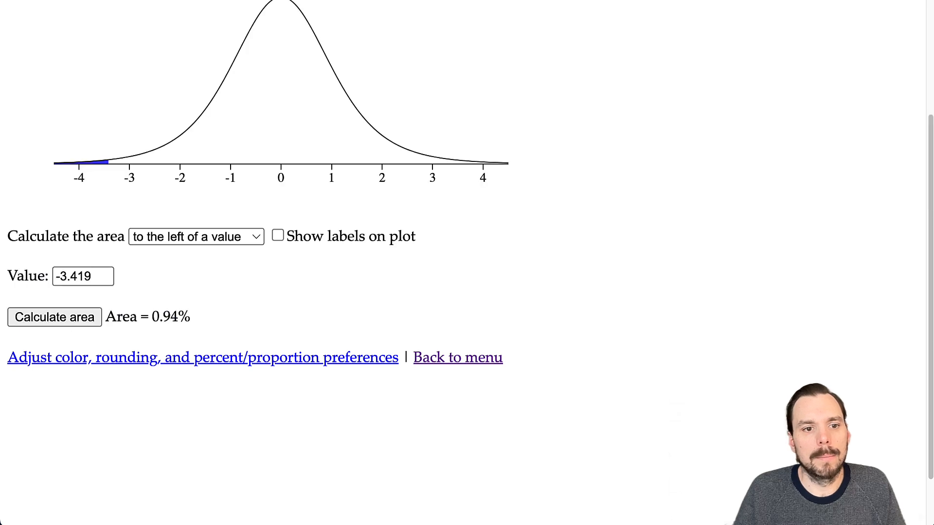
key(ctrl+shift+Tab)
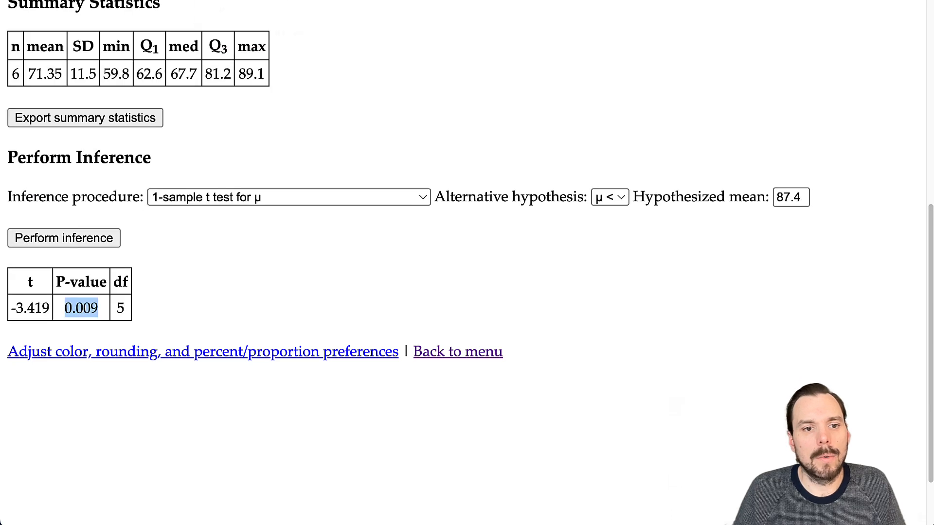
key(ctrl+Tab)
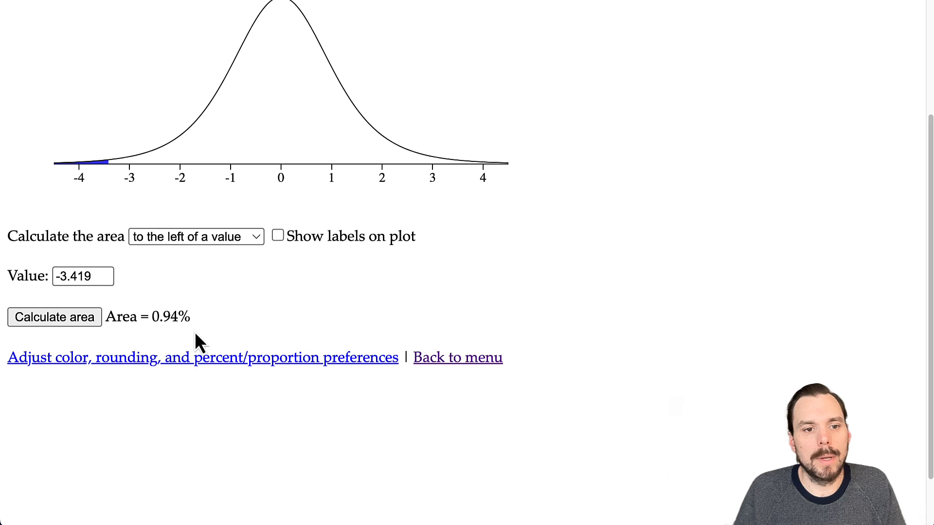
- Set StapPlet preferences to show proportions as decimals with 6 digits of precision
click(180, 358)
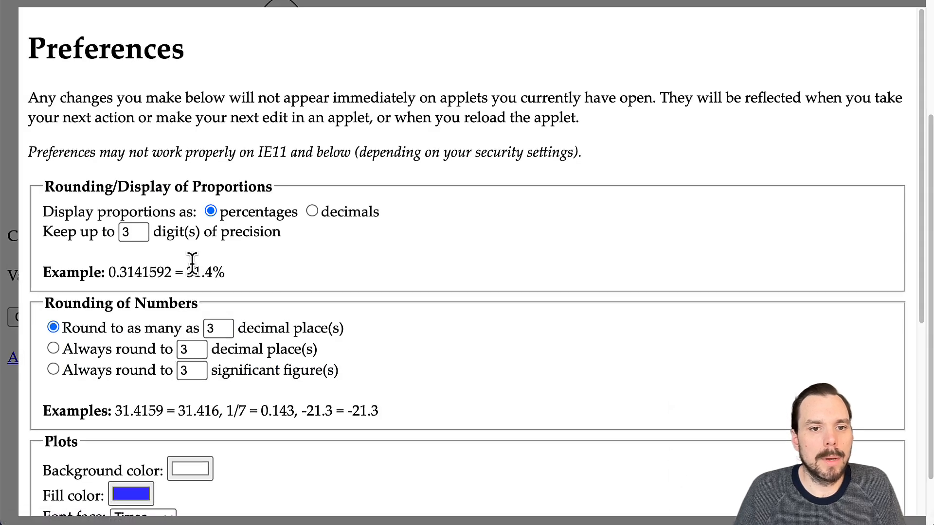
scroll(250, 261, down, 1)
click(313, 199)
drag(141, 221, 115, 232)
text(6)
drag(248, 244, 289, 272)
scroll(286, 340, down, 6)
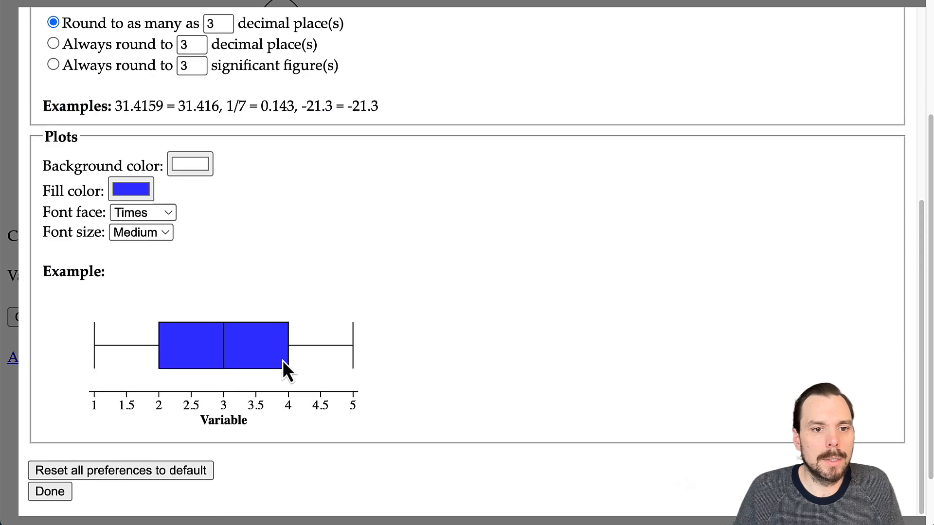
click(50, 492)
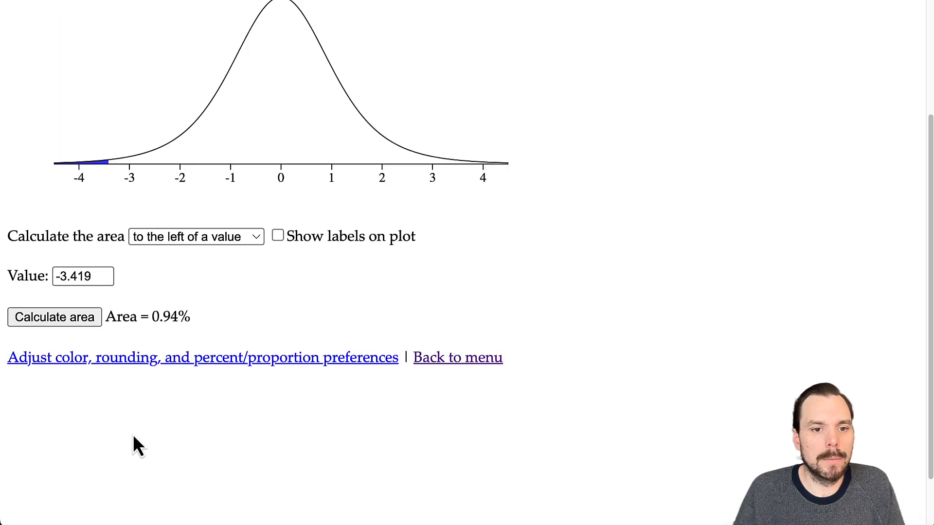
- Recalculate the left-tail area, now 0.0094, and compare it with the t-test results
click(66, 314)
drag(199, 317, 149, 317)
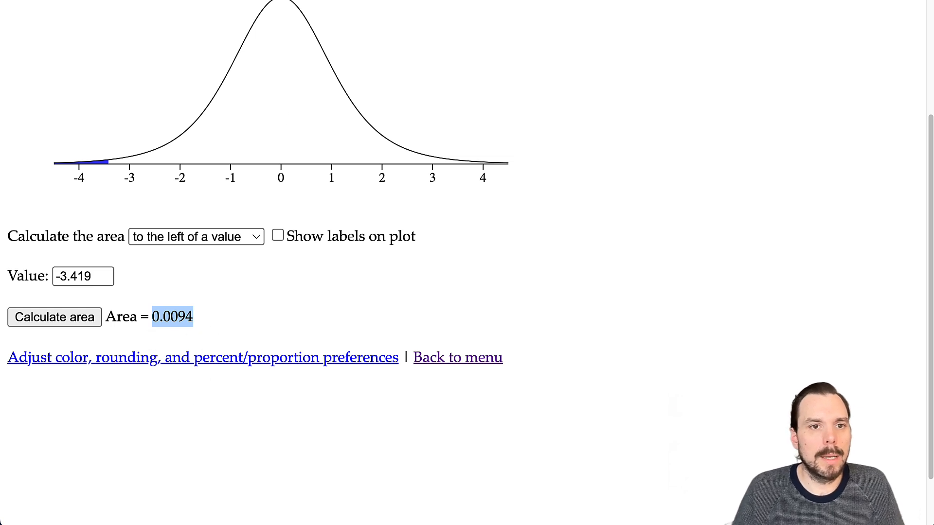
key(ctrl+Tab)
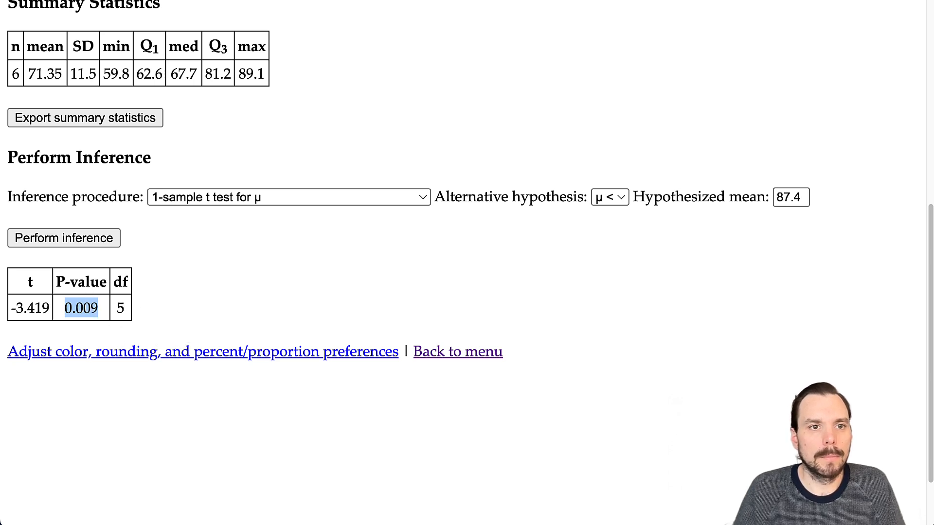
- Enter -3.419 as the test statistic and 0.009 as the P-value in the homework
click(97, 0)
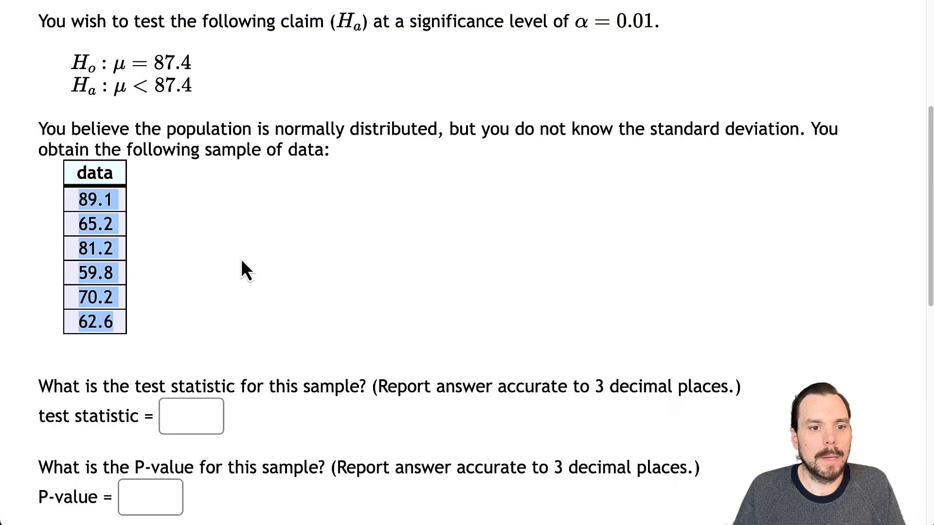
click(186, 409)
key(ctrl+v)
scroll(250, 371, down, 1)
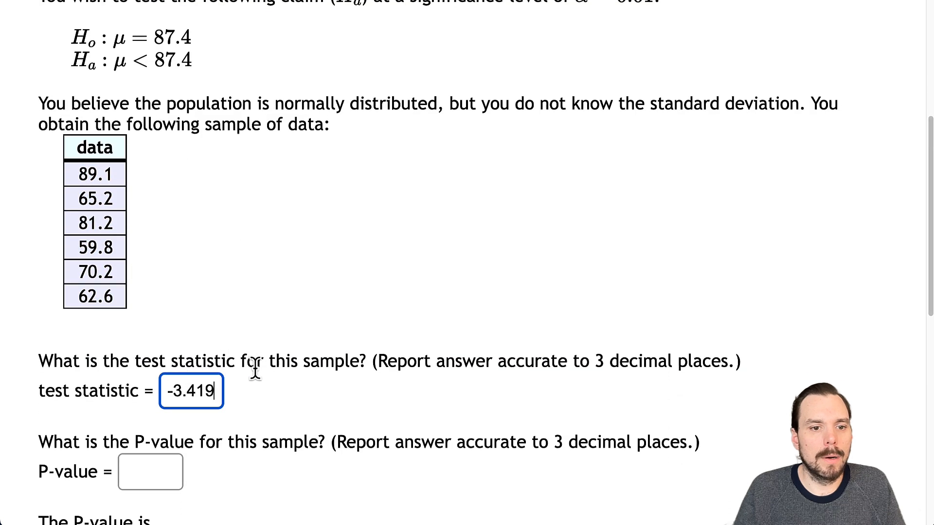
click(146, 471)
scroll(212, 428, down, 3)
text(0.009)
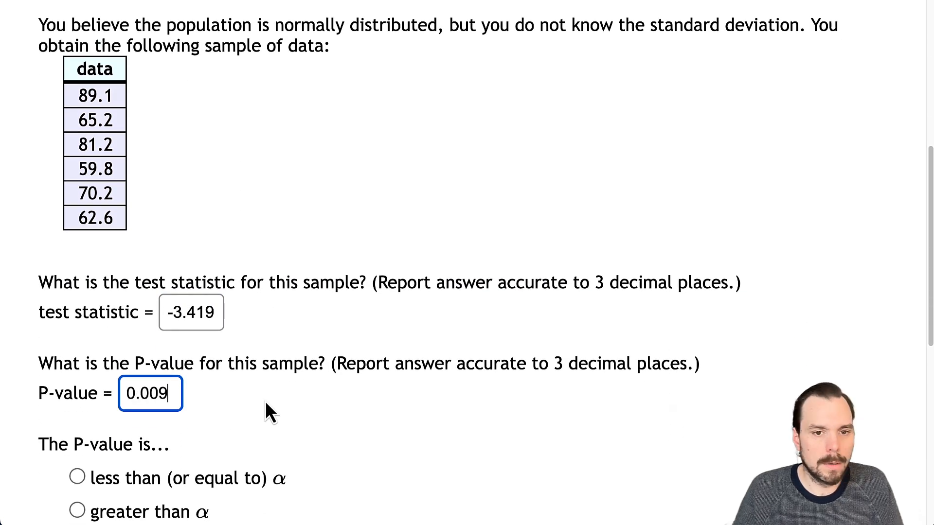
click(372, 406)
scroll(372, 405, down, 3)
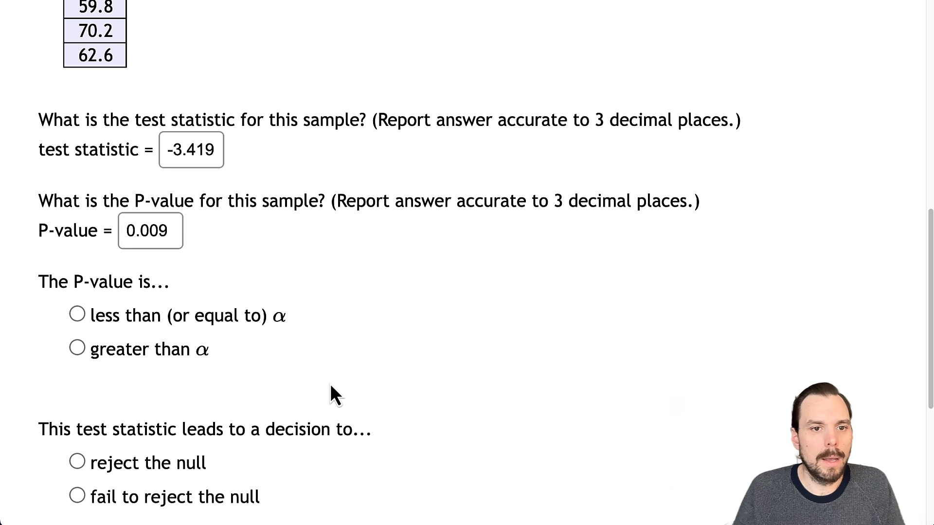
click(161, 230)
drag(160, 230, 124, 229)
scroll(312, 265, up, 6)
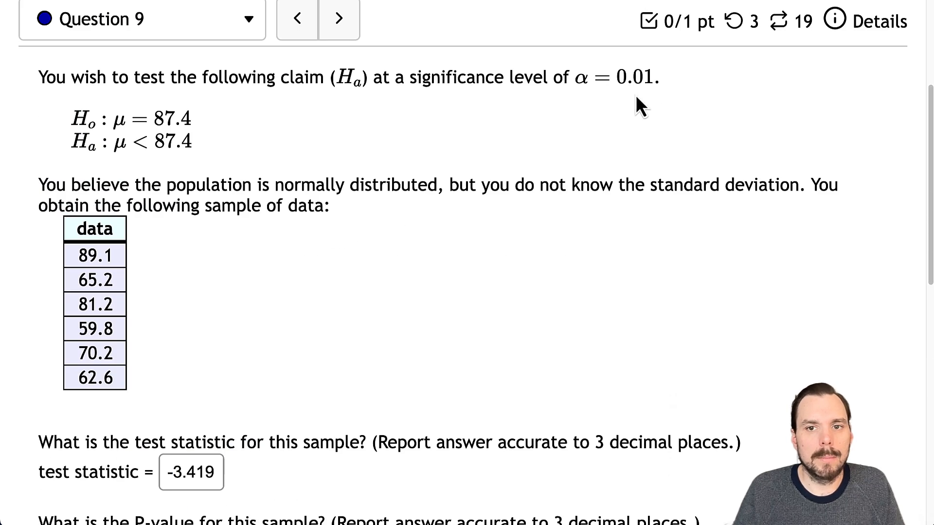
scroll(627, 209, down, 5)
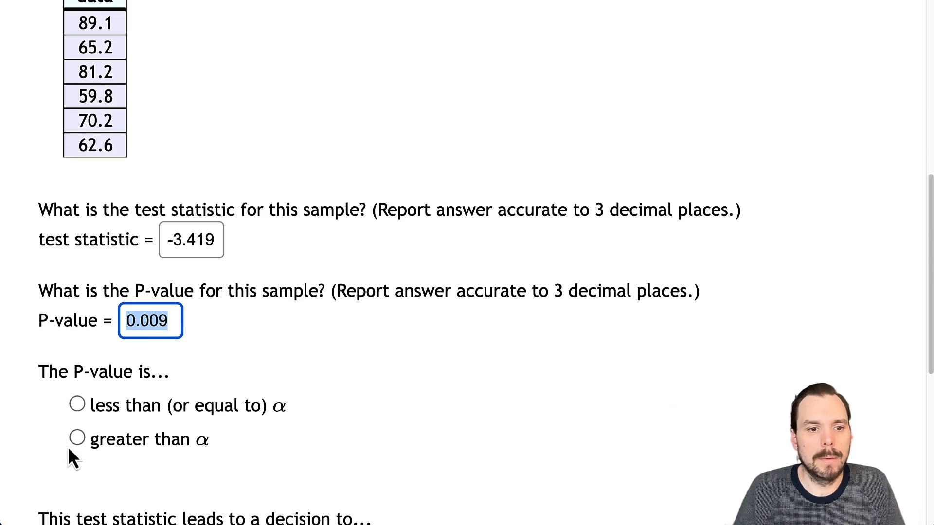
- Mark the P-value as less than or equal to α
click(79, 406)
scroll(407, 346, down, 4)
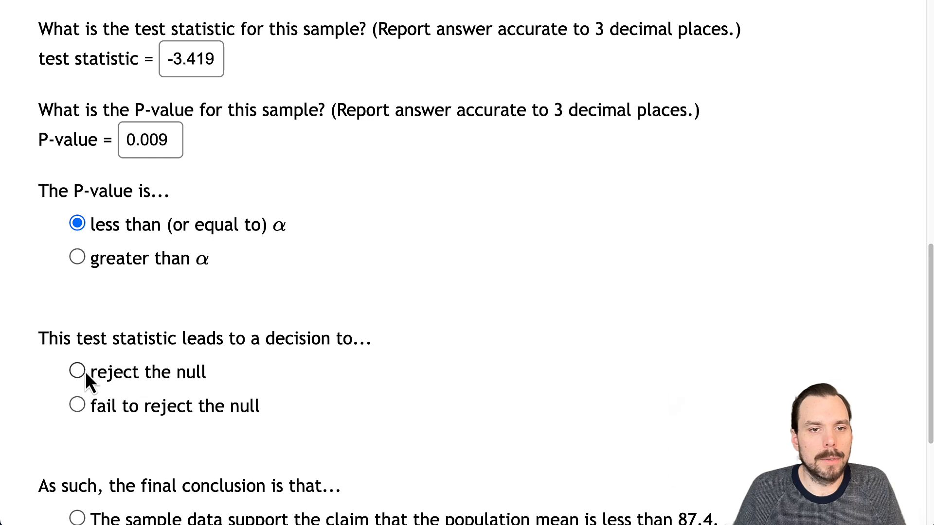
key(ctrl+Tab)
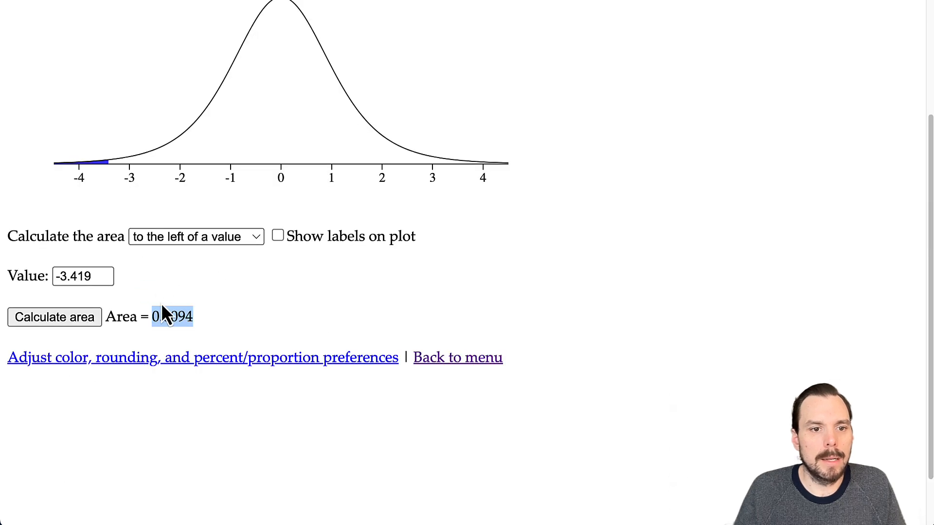
- Turn on plot labels showing area 0.0094 left of t = -3.419 on the t(5) curve
click(277, 236)
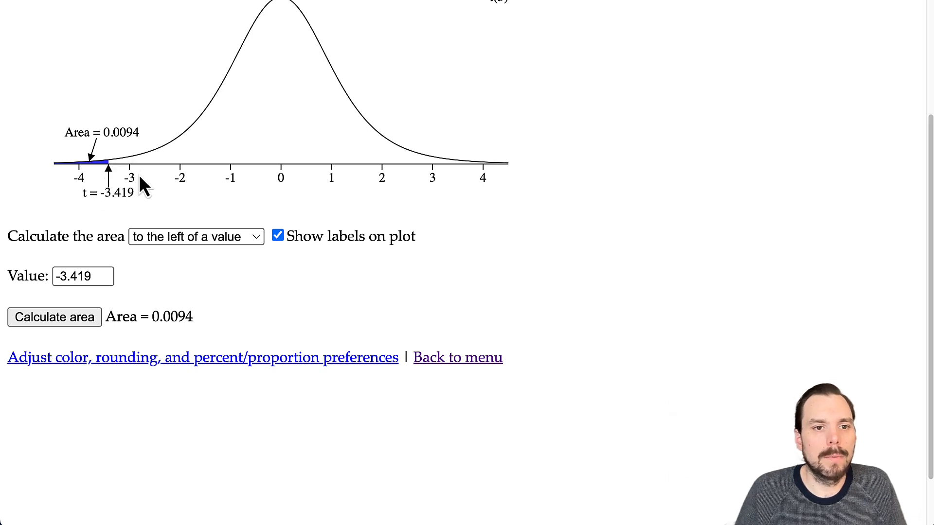
scroll(137, 159, up, 5)
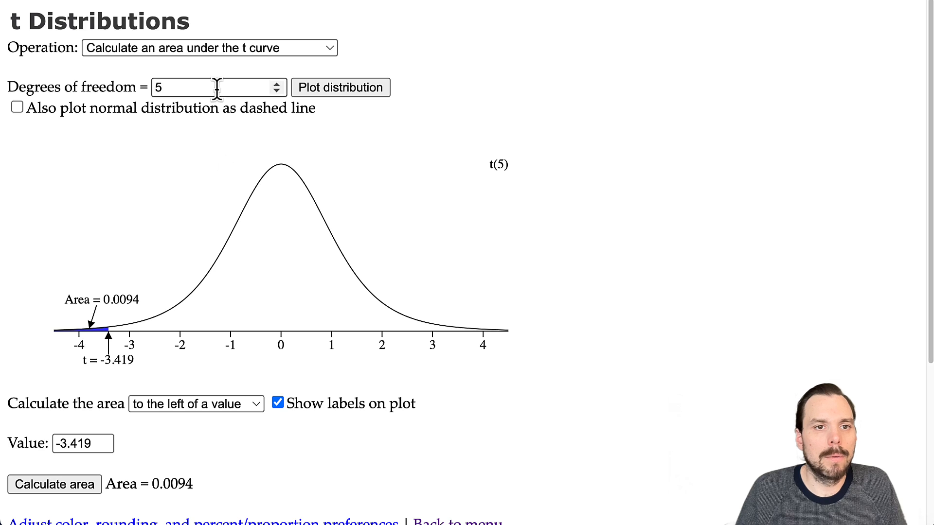
- Find the t value cutting off a 0.01 left tail (t = -3.365) and label it on the plot
click(270, 49)
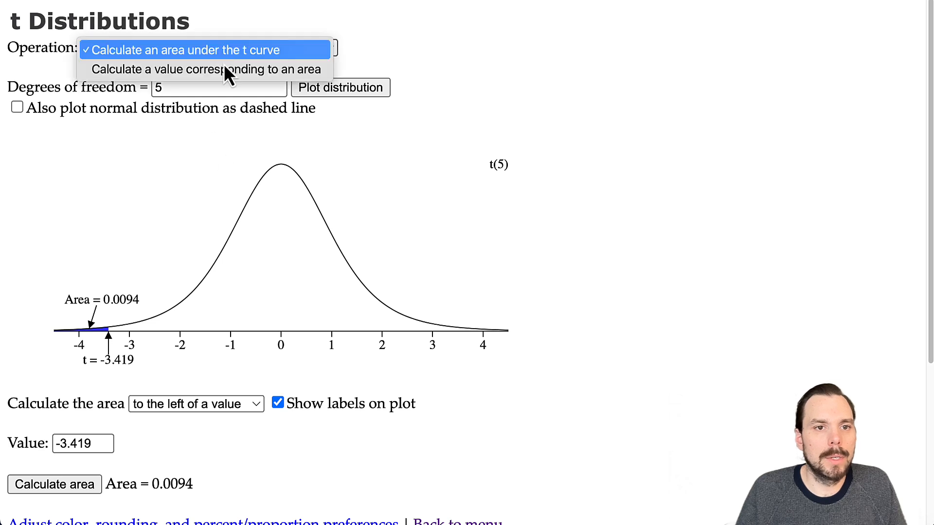
click(191, 74)
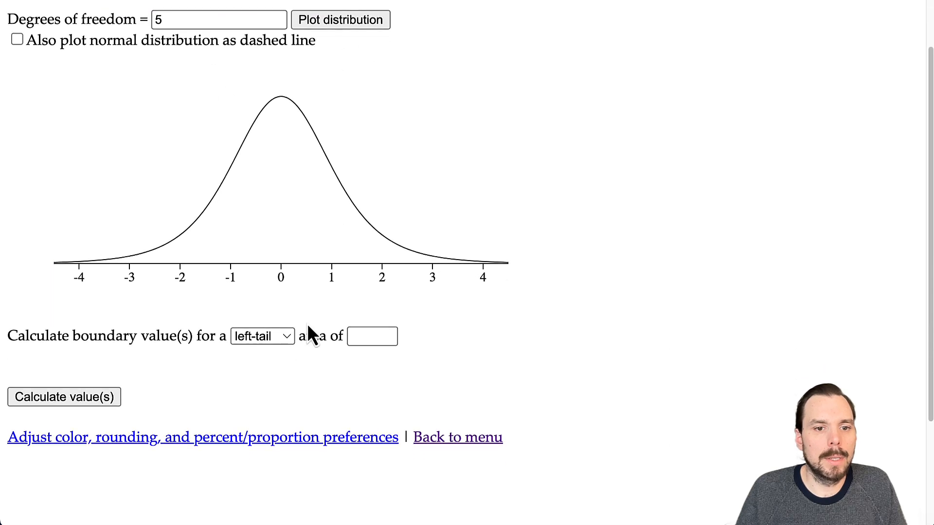
click(273, 404)
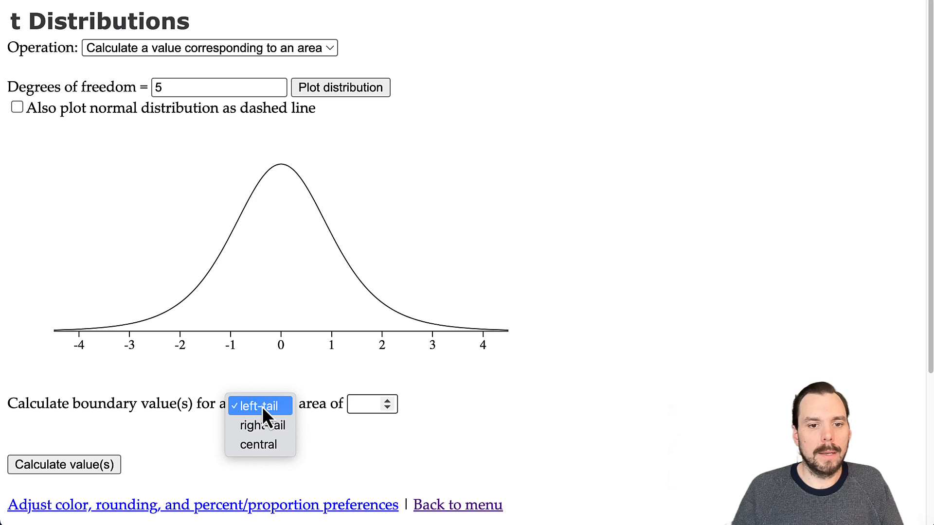
click(261, 406)
click(366, 404)
text(0)
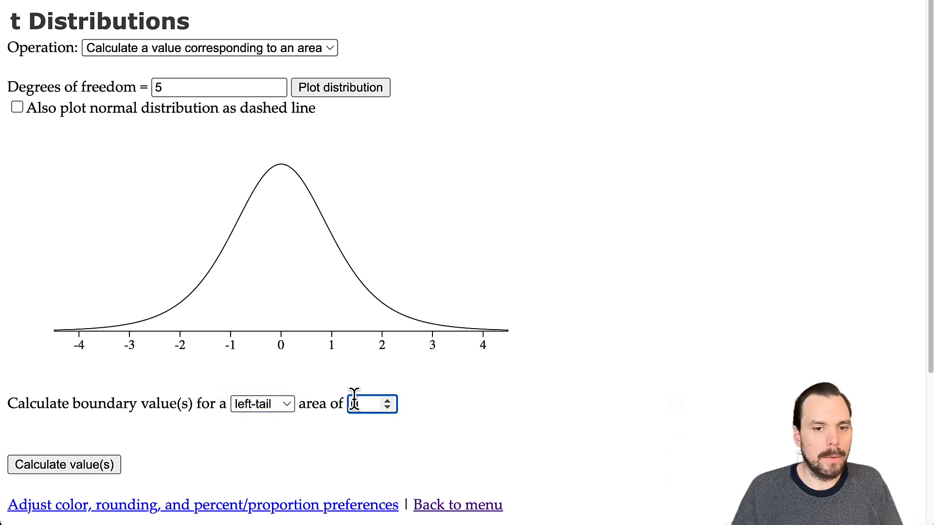
text(.01)
click(73, 464)
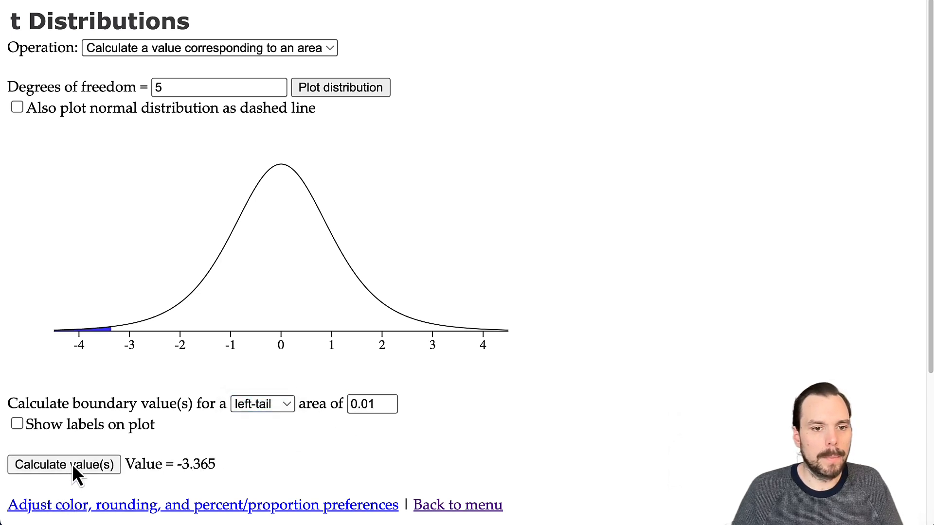
click(17, 424)
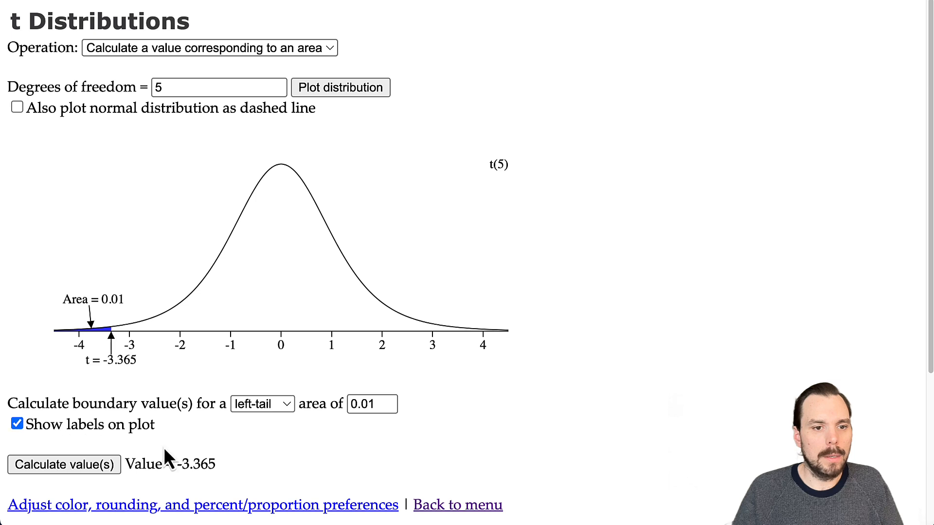
scroll(136, 331, down, 1)
scroll(112, 358, down, 1)
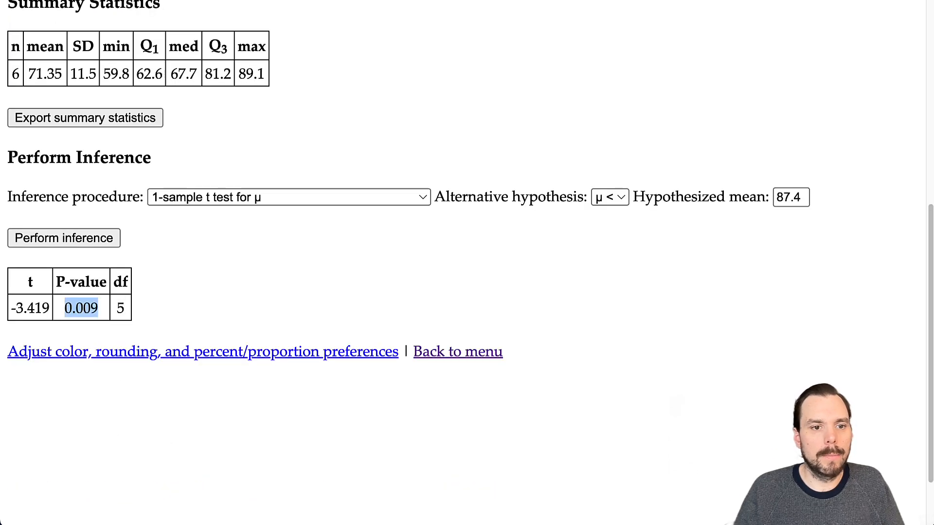
- Review t = -3.419, n 6 and mean 71.35 in the results, then return to the homework
drag(10, 308, 45, 311)
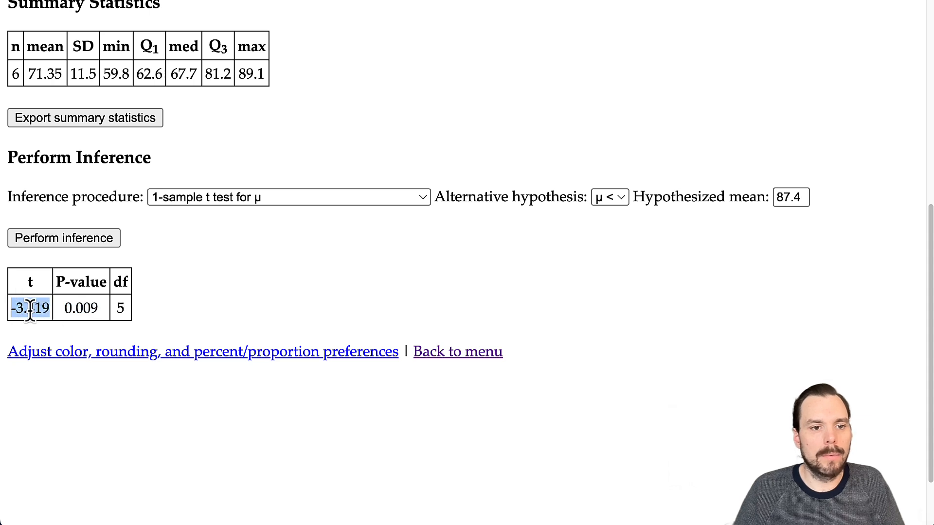
drag(33, 278, 24, 283)
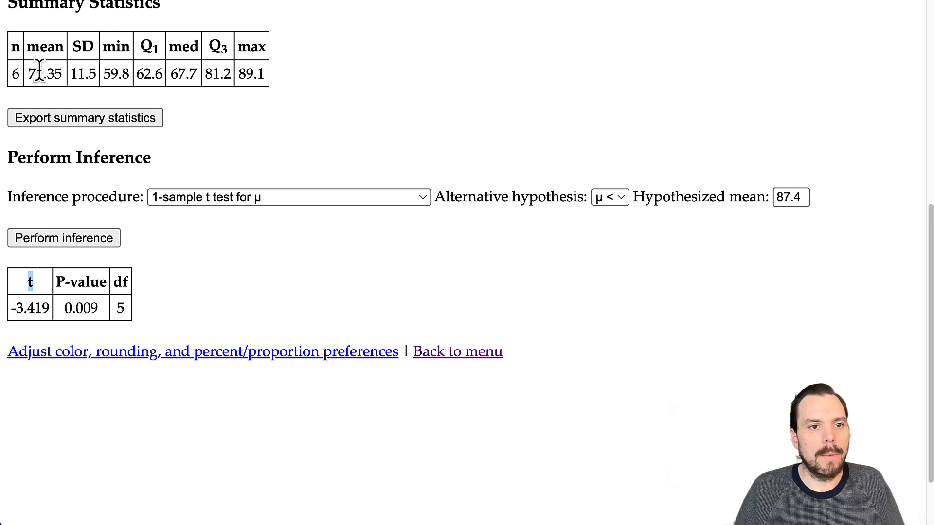
drag(30, 74, 68, 82)
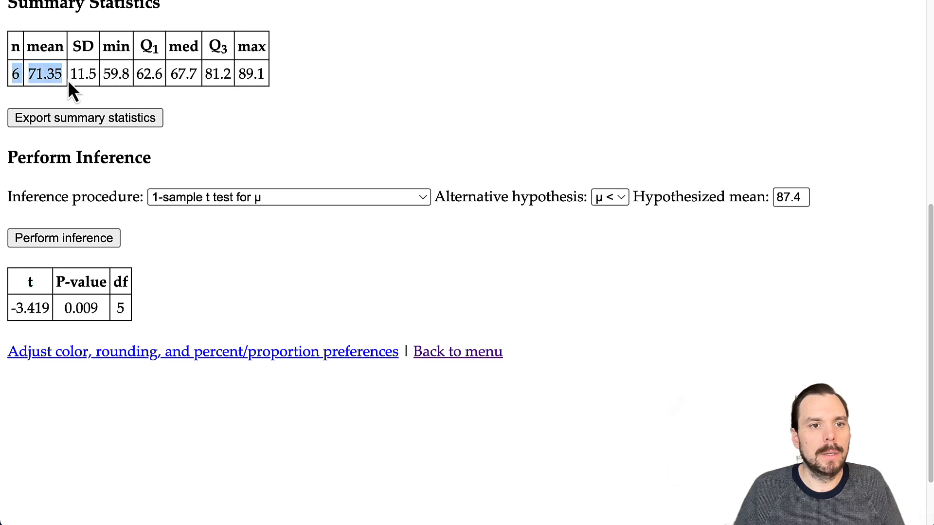
scroll(144, 131, up, 3)
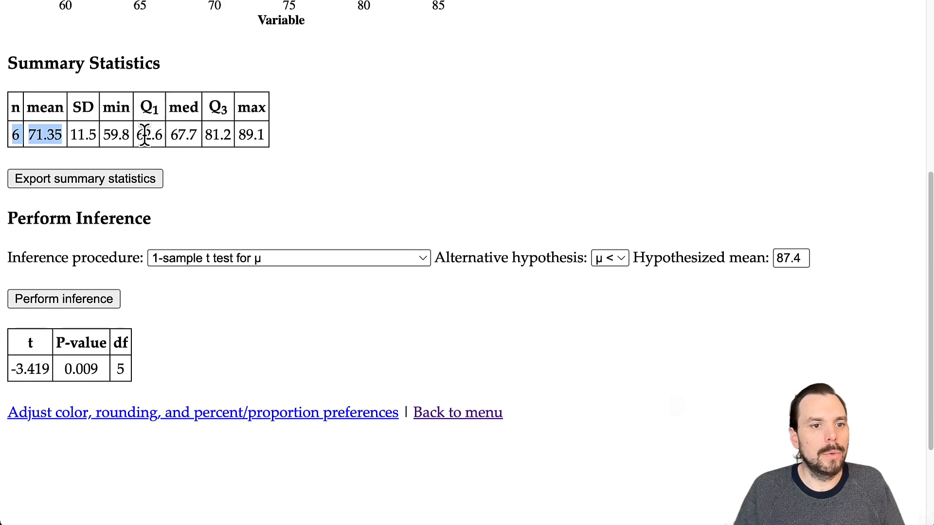
click(146, 0)
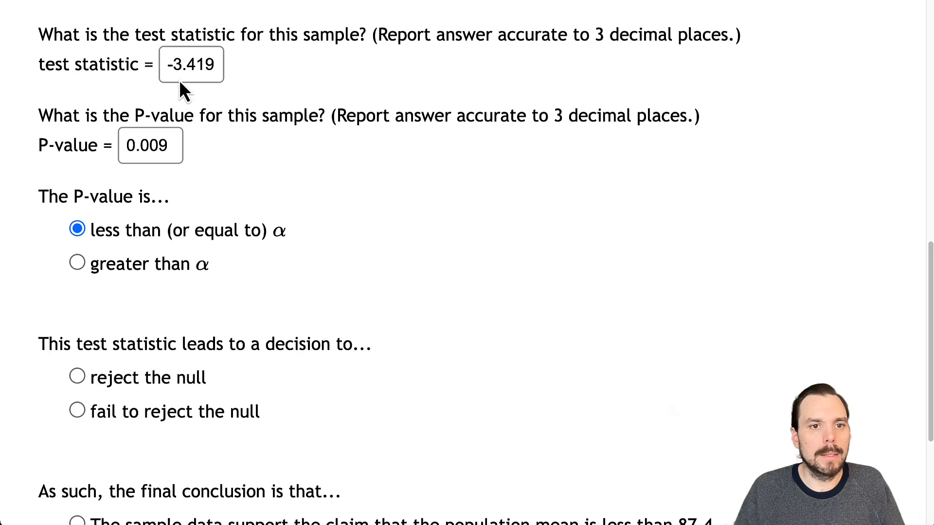
- In Question 9, choose to reject the null and conclude the population mean is below 87.4
scroll(180, 98, up, 9)
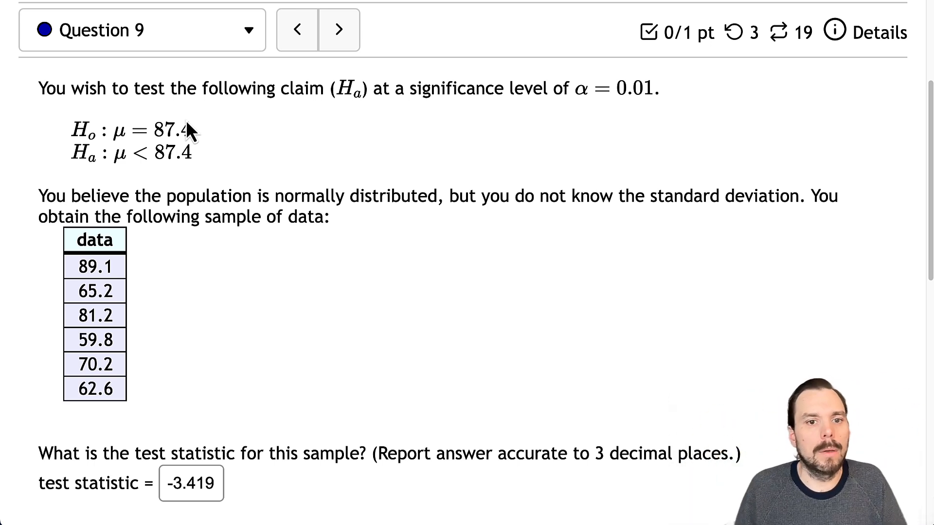
scroll(258, 336, down, 2)
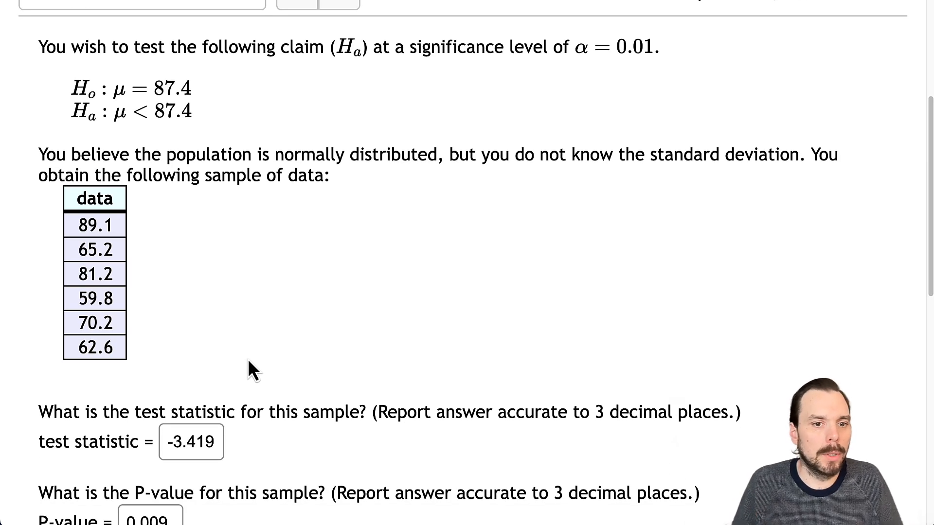
scroll(329, 346, down, 6)
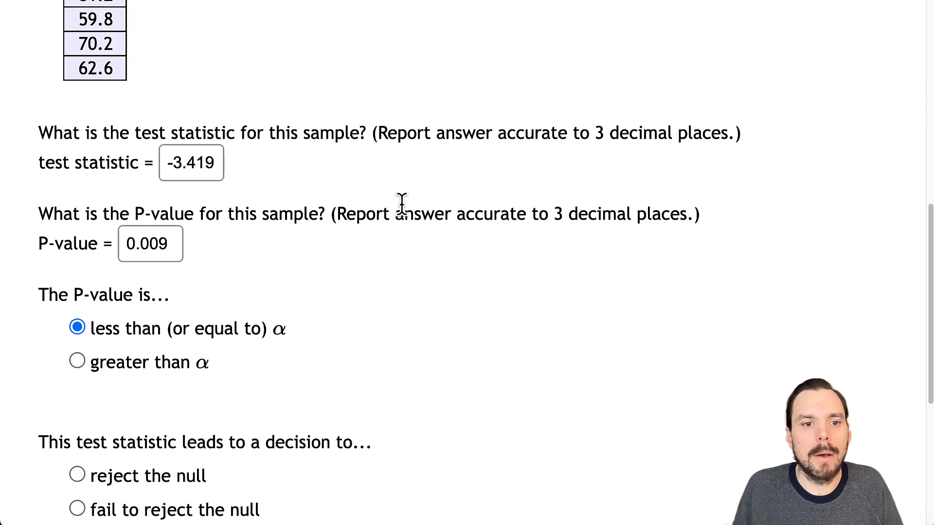
scroll(402, 202, down, 2)
scroll(421, 253, down, 3)
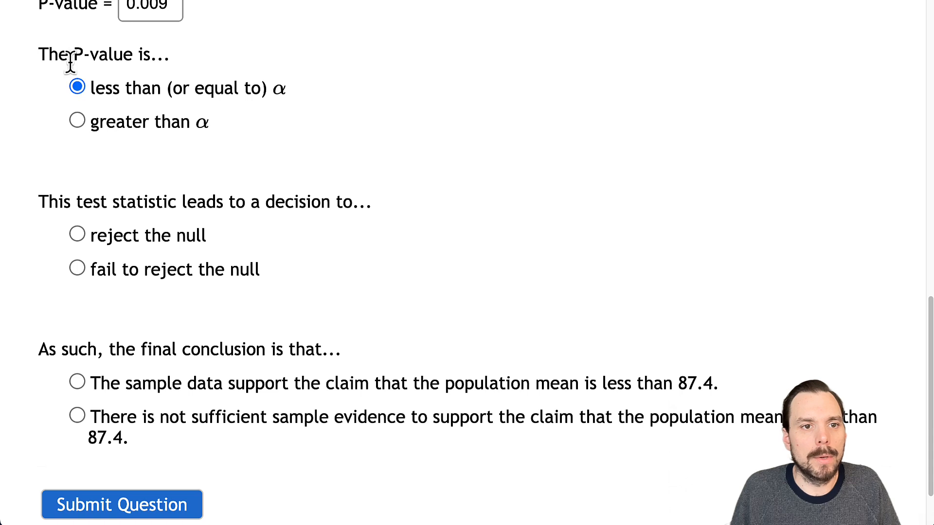
click(98, 239)
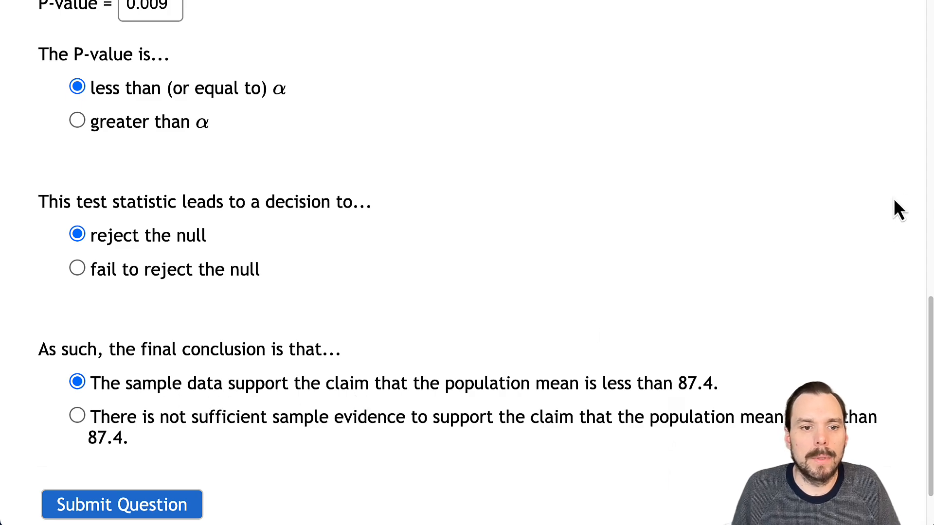
scroll(768, 222, up, 15)
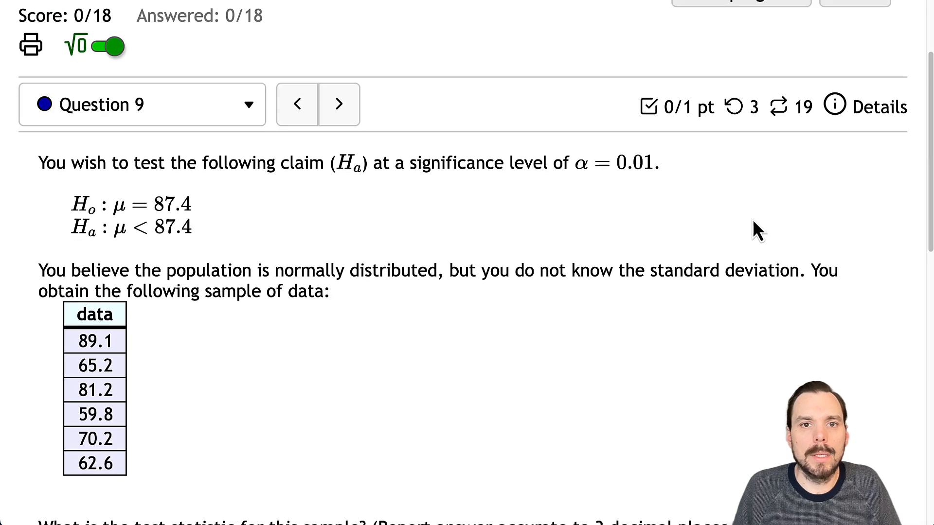
scroll(621, 55, down, 7)
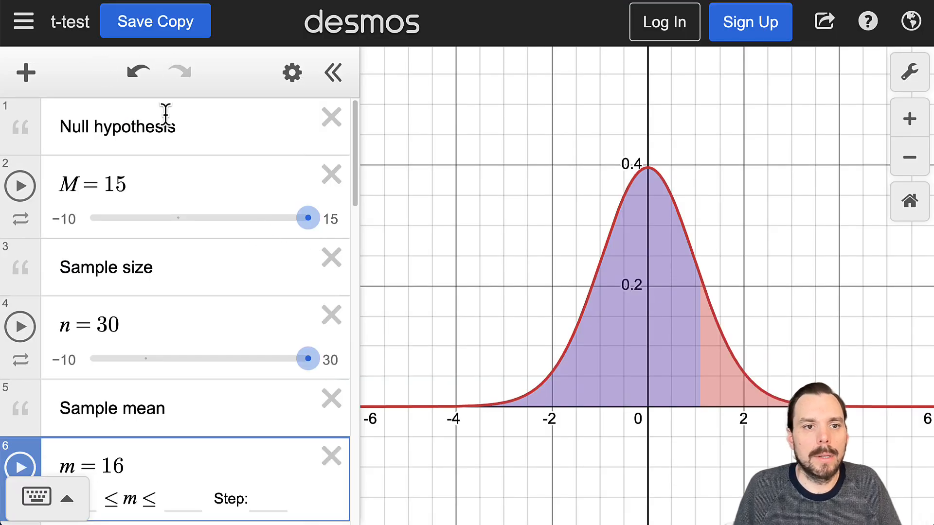
- Replace the hypothesized mean 15 with 87.4 in the t-test graph
scroll(233, 253, down, 1)
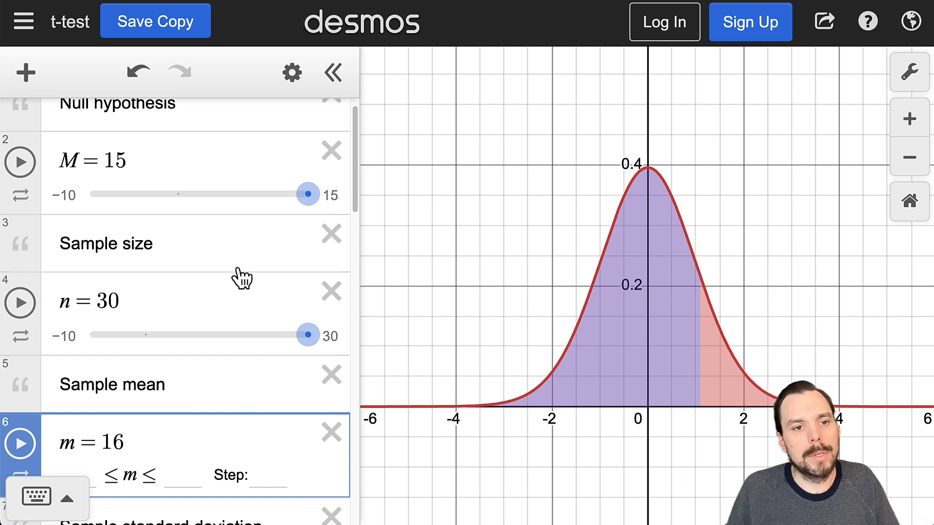
scroll(238, 273, down, 1)
scroll(235, 277, up, 2)
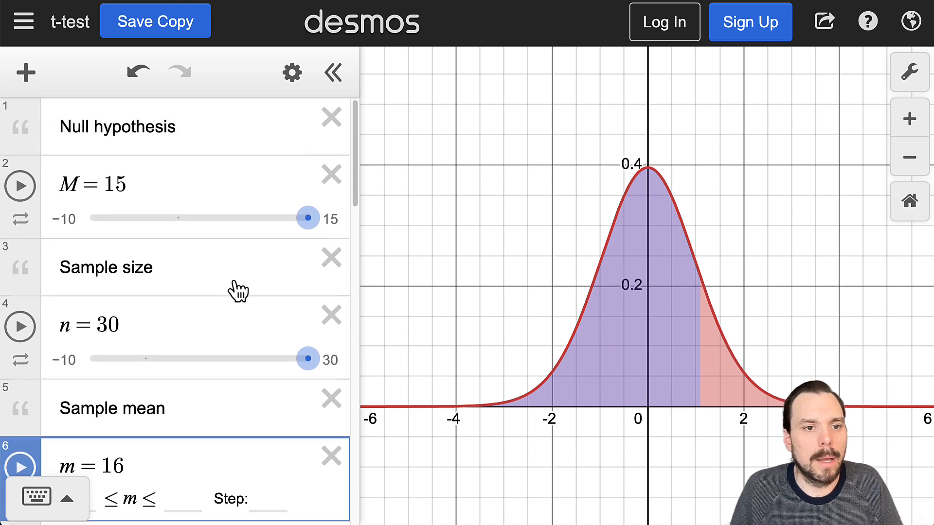
drag(140, 185, 107, 185)
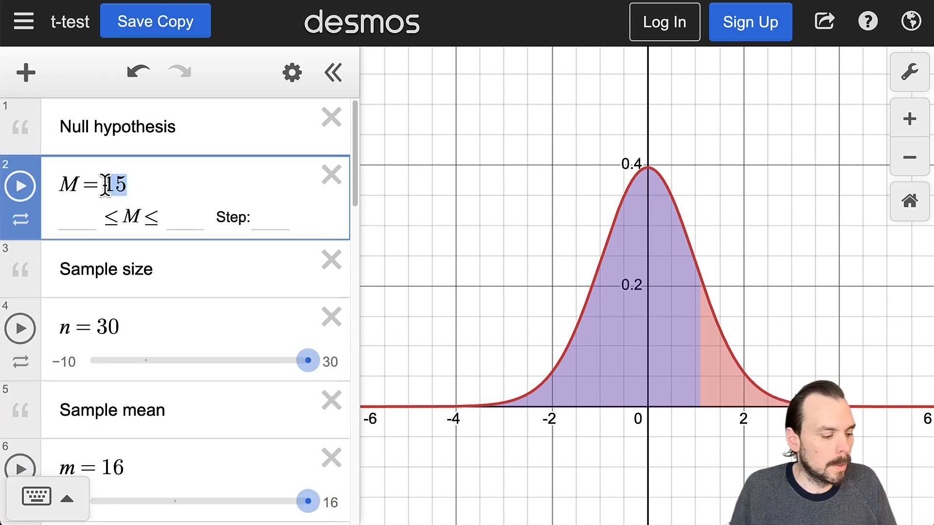
text(87)
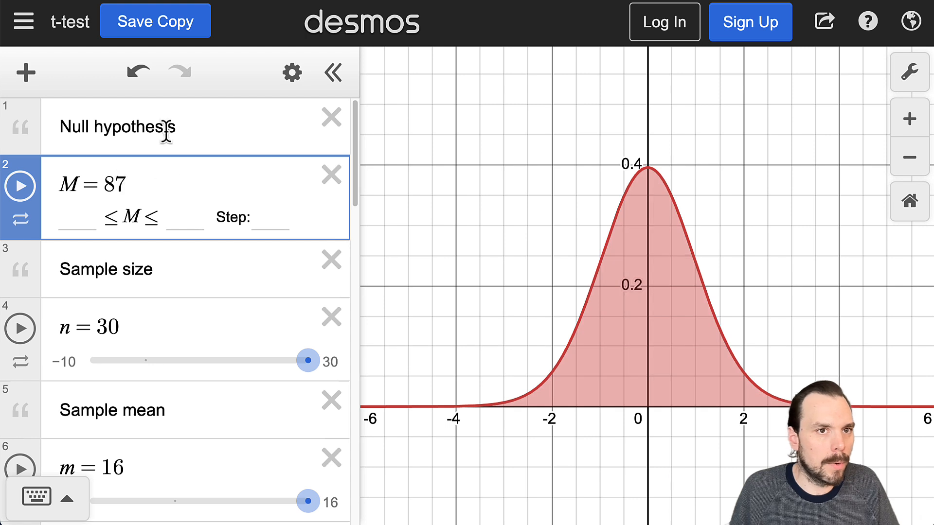
text(.)
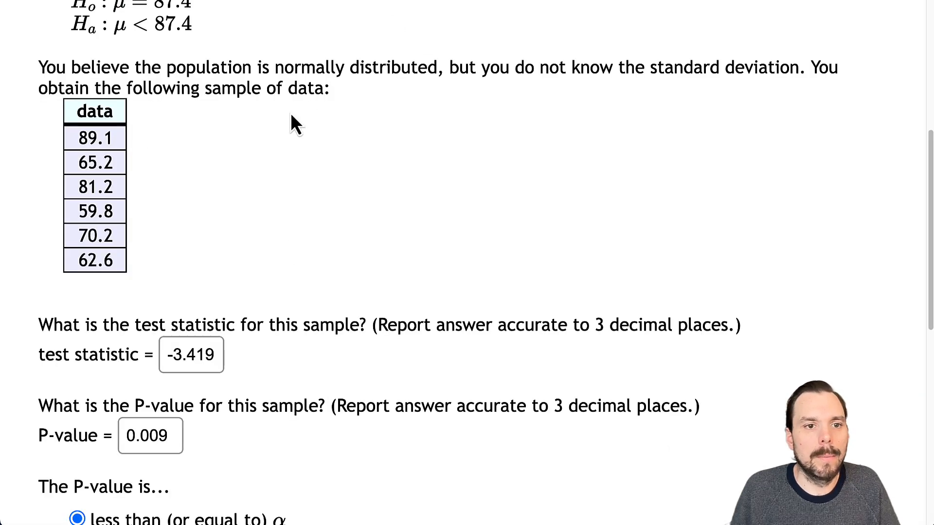
- Enter m = mean(89.1,65.2,81.2,59.8,70.2,62.6) in row 6 using the question's sample values
drag(80, 138, 111, 209)
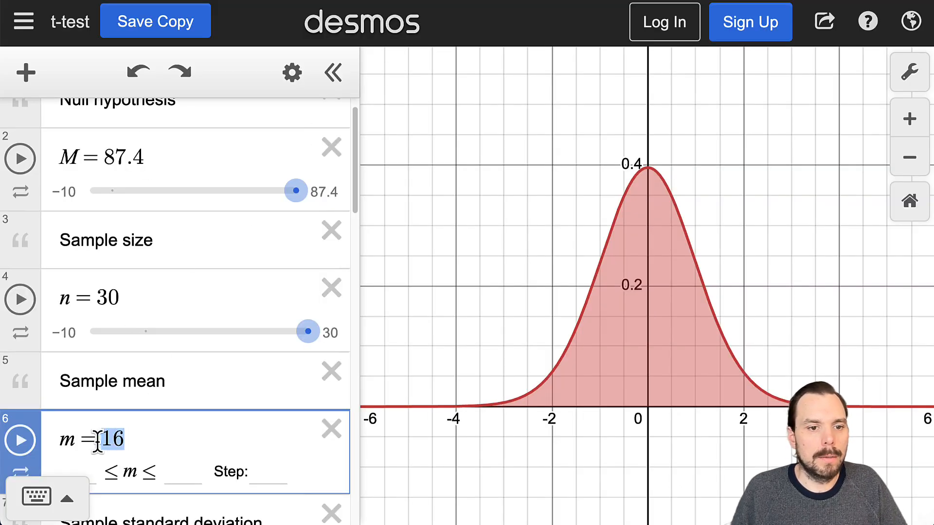
scroll(117, 428, down, 1)
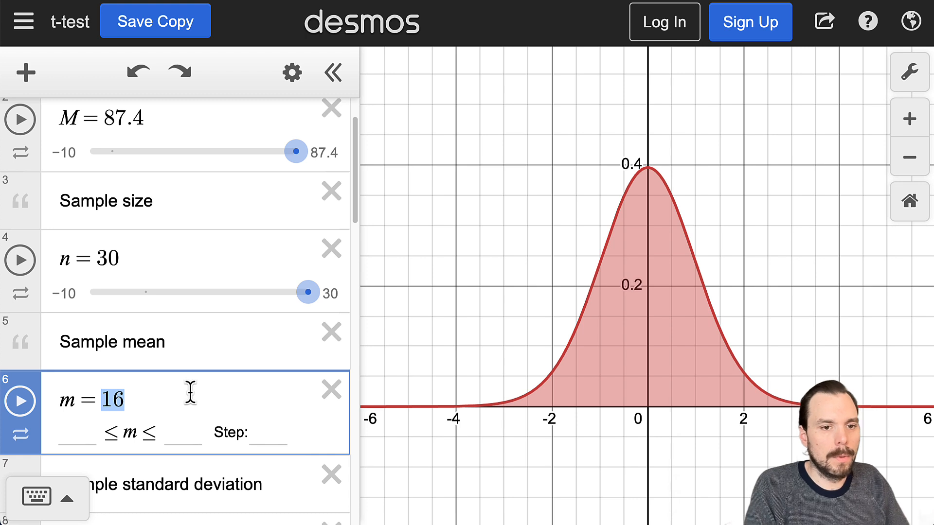
text(average)
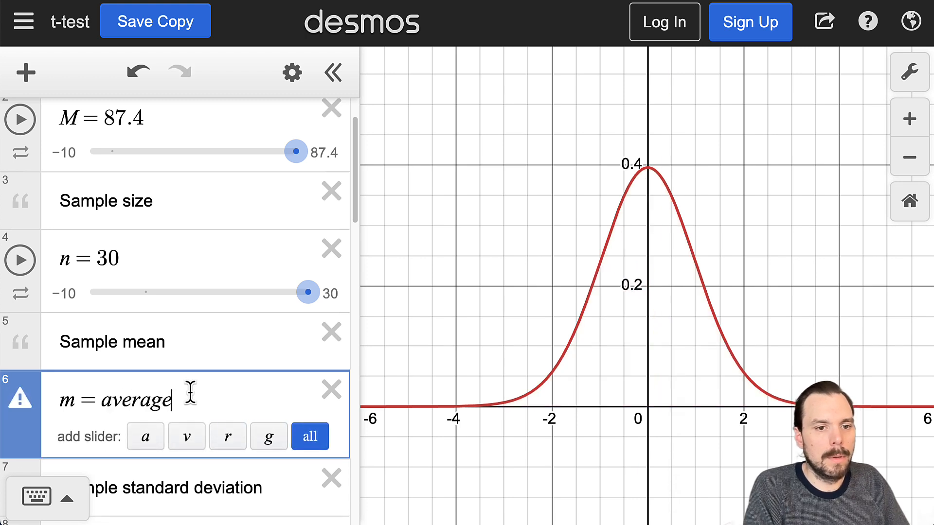
drag(164, 402, 88, 403)
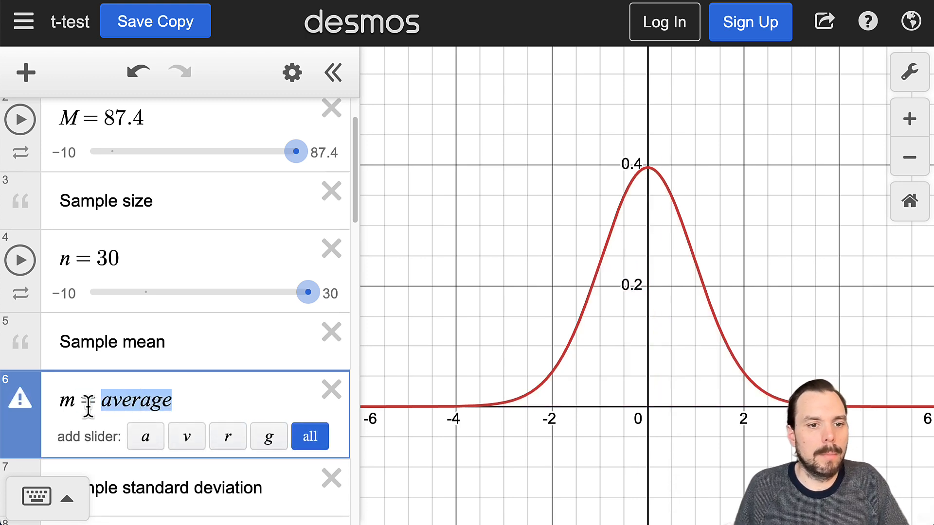
key(BackSpace)
click(61, 515)
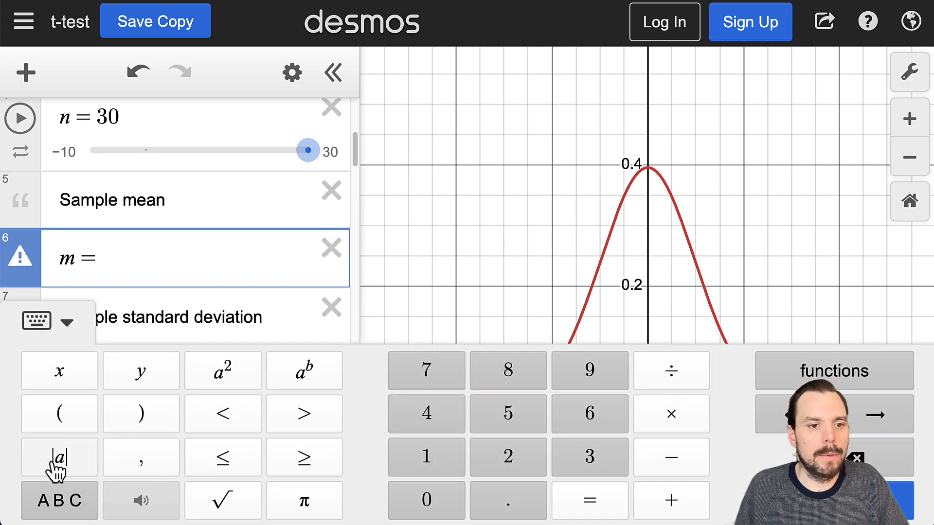
click(867, 384)
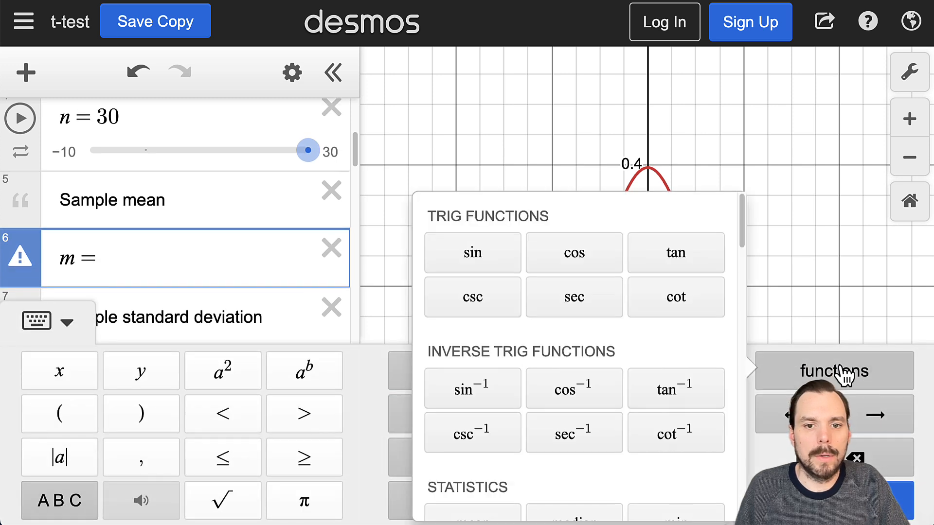
scroll(615, 300, down, 5)
click(478, 313)
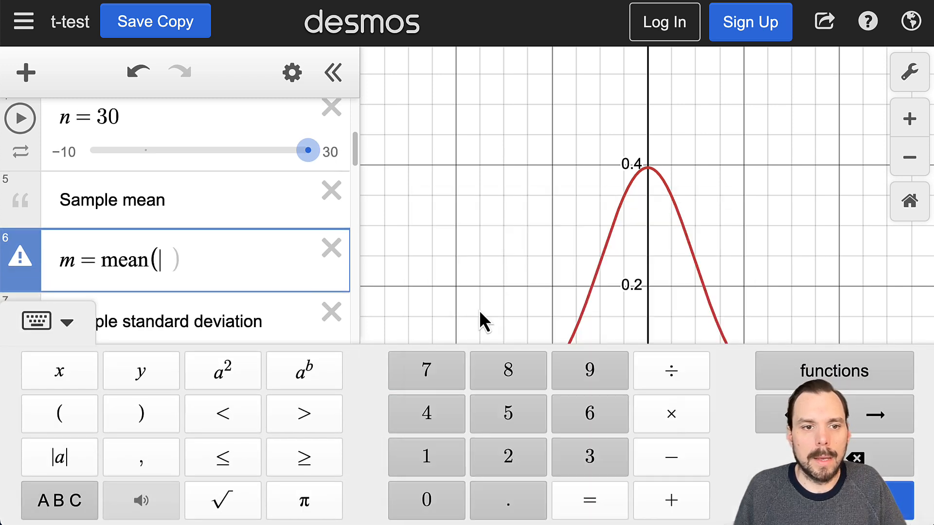
key(ctrl+v)
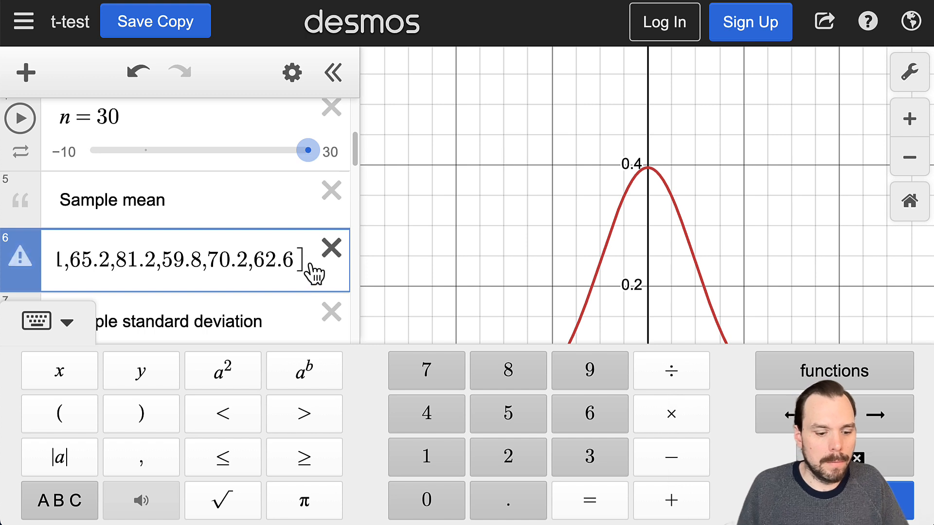
text())
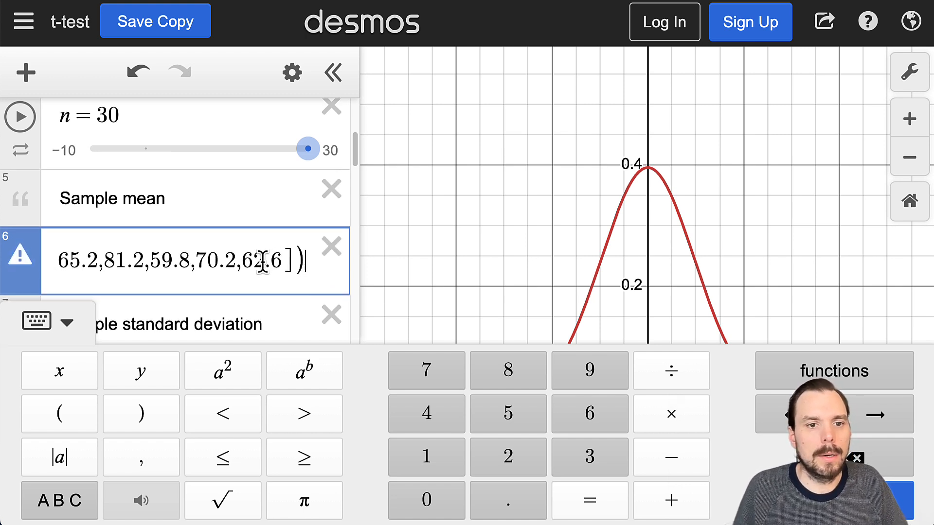
- Widen the expression list to show the full mean formula and select the 5 in s = 5
drag(252, 238, 105, 238)
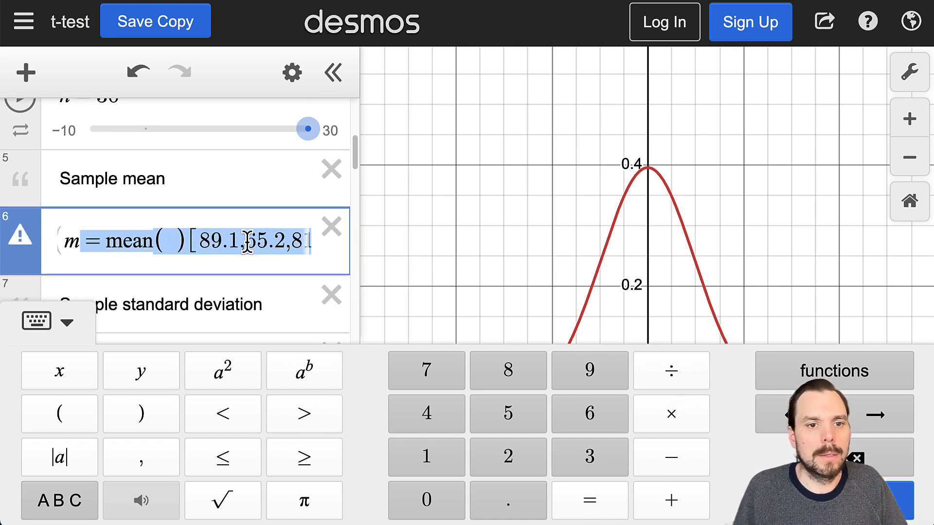
mouse_move(187, 240)
mouse_down()
mouse_move(345, 251)
mouse_move(334, 261)
mouse_move(409, 257)
mouse_move(254, 229)
mouse_up()
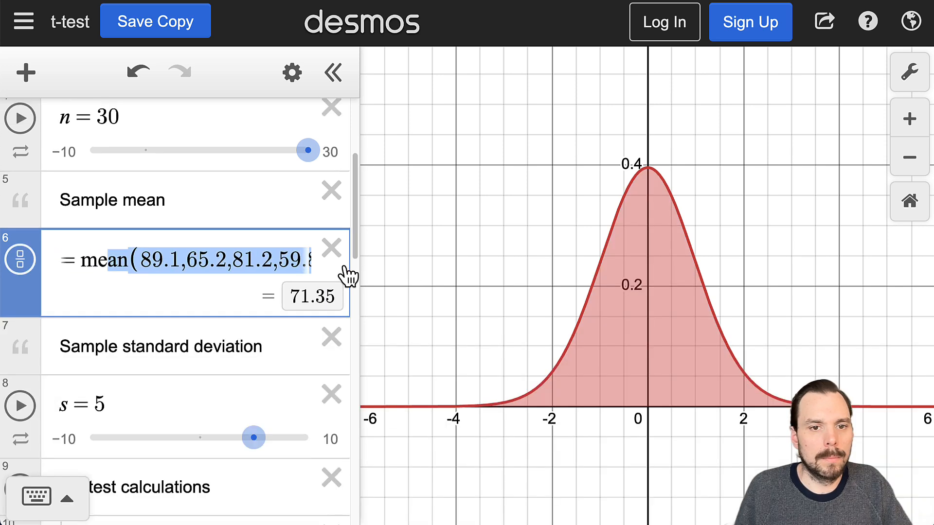
mouse_move(344, 267)
mouse_down()
mouse_move(305, 264)
mouse_move(354, 263)
mouse_up()
click(297, 258)
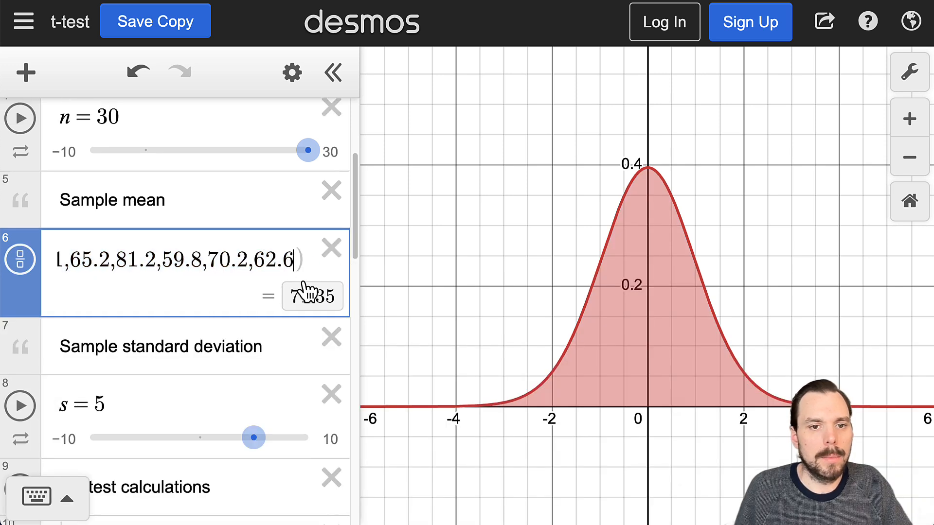
text(_)
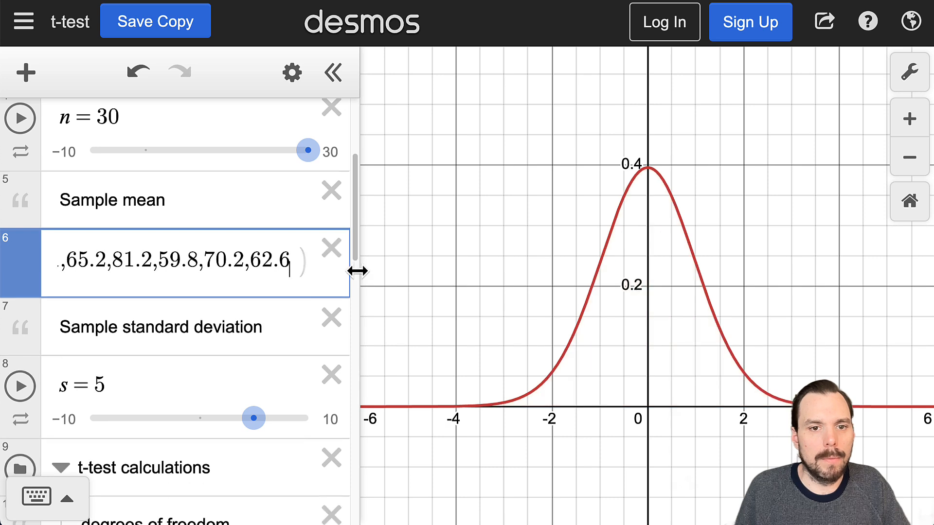
drag(356, 276, 535, 277)
drag(160, 157, 428, 152)
key(ctrl+c)
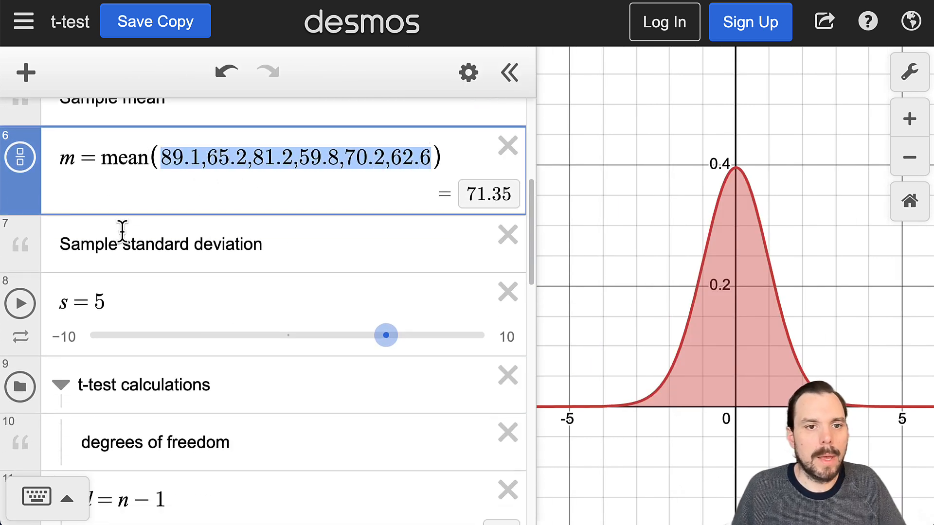
drag(127, 293, 92, 301)
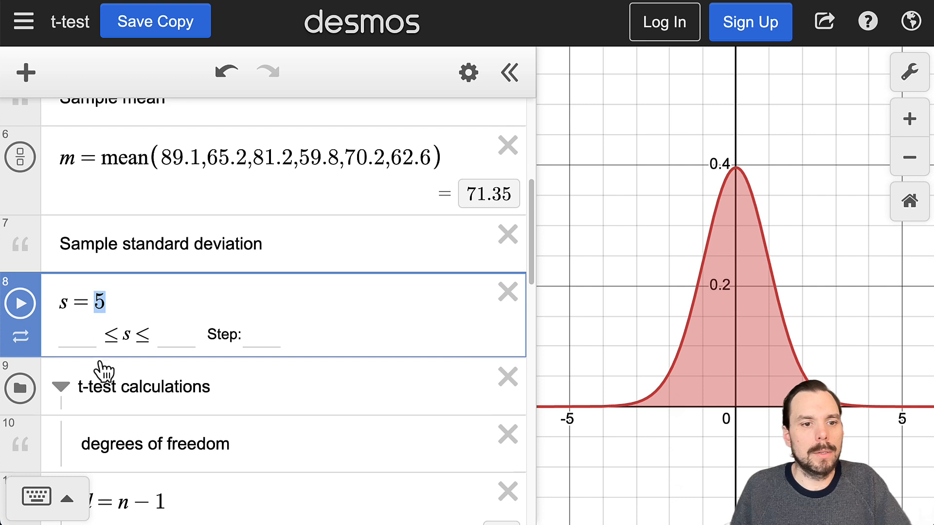
- Set s = stdev of the six values, giving 11.4995217292 and standard error 2.0995158172
key(BackSpace)
click(67, 501)
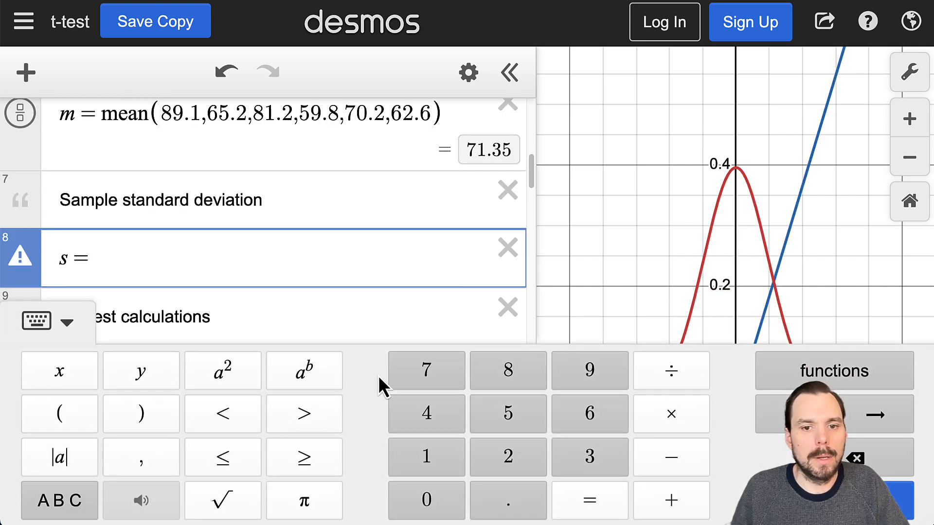
click(870, 385)
scroll(715, 345, down, 3)
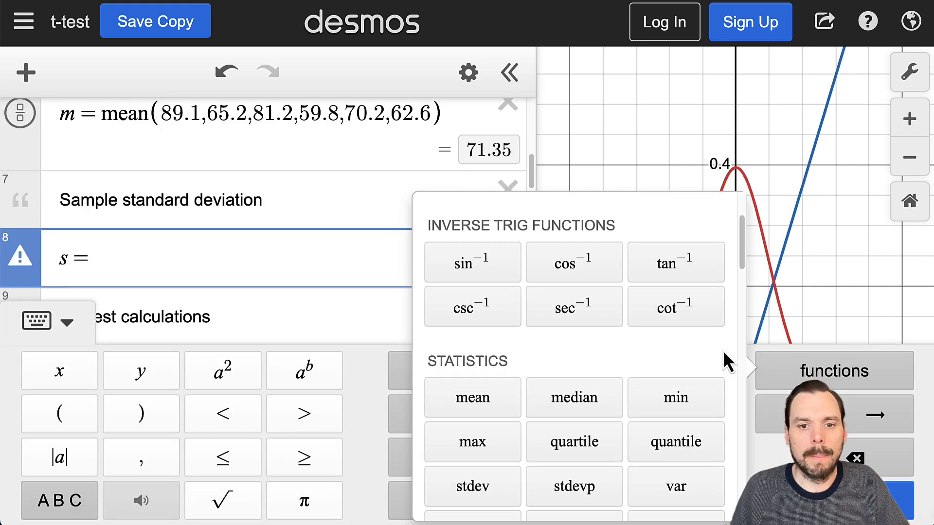
scroll(736, 372, down, 2)
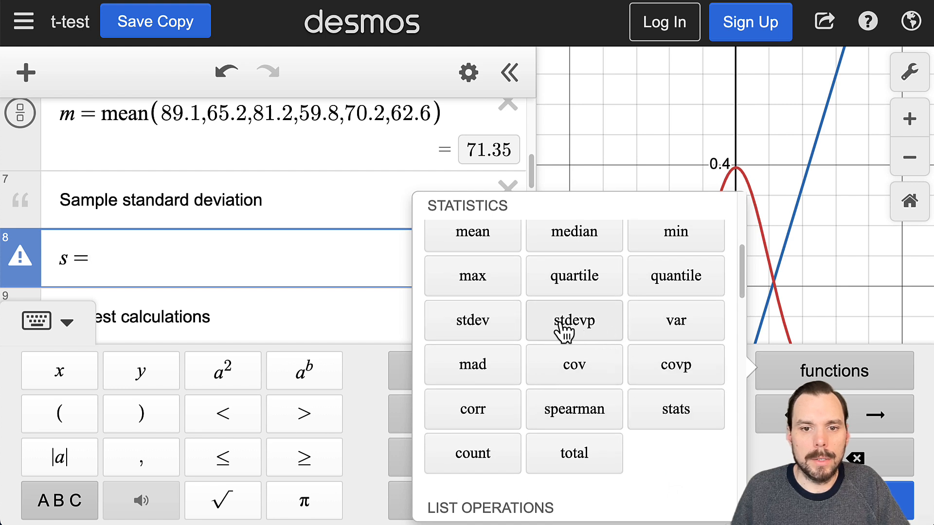
click(465, 329)
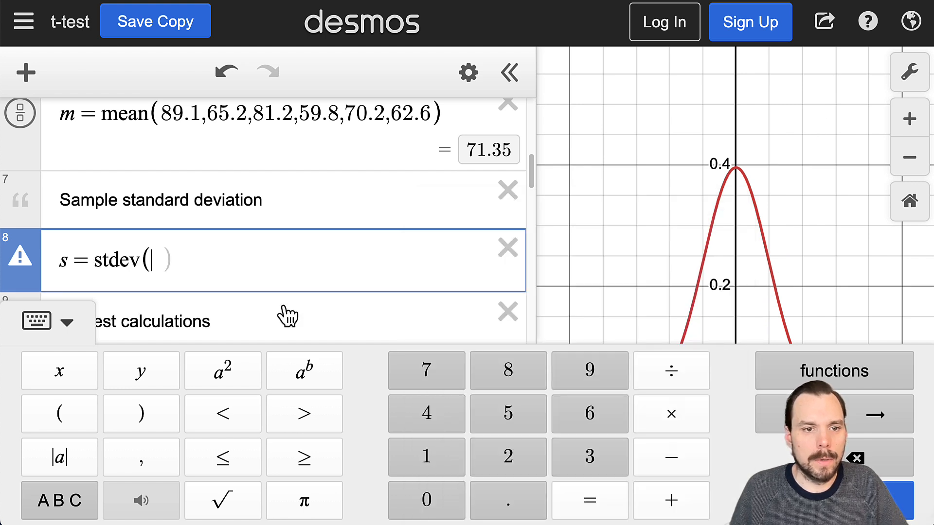
key(ctrl+v)
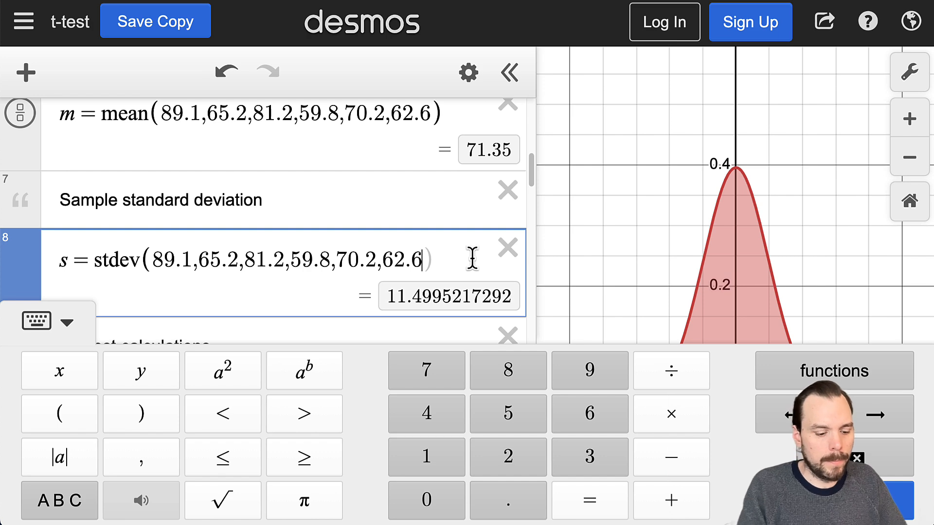
scroll(437, 190, down, 2)
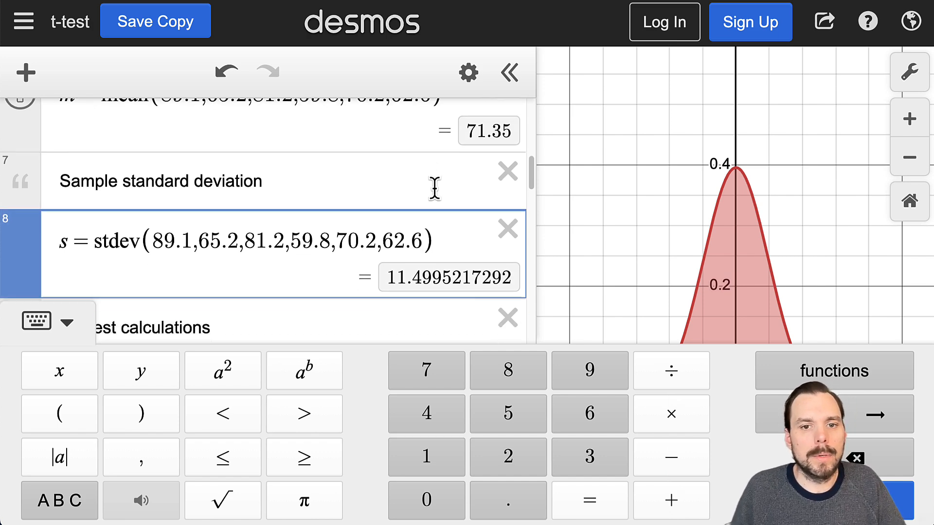
click(21, 322)
scroll(244, 297, up, 5)
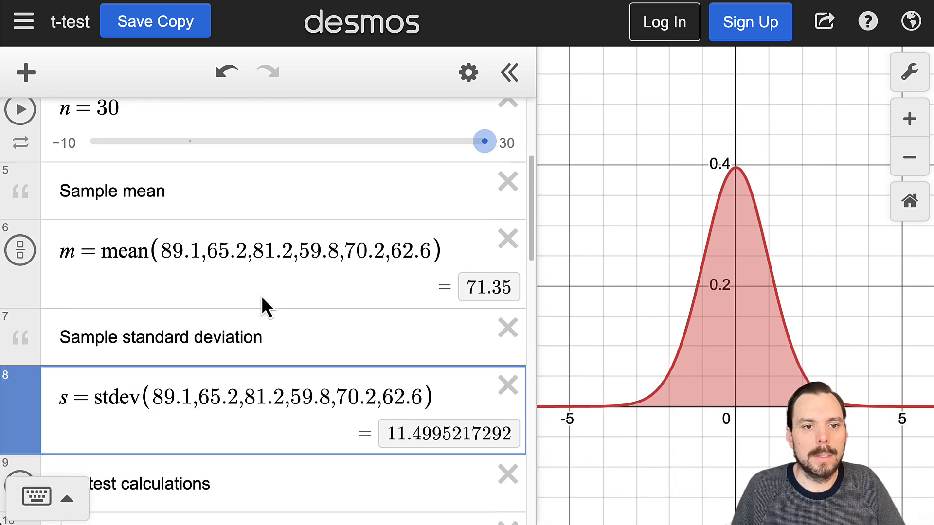
scroll(265, 306, down, 10)
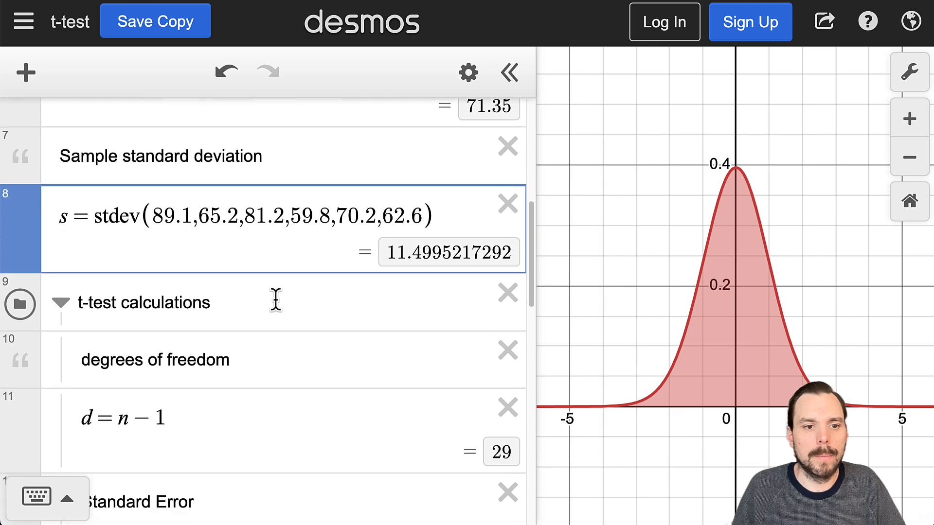
scroll(309, 298, down, 1)
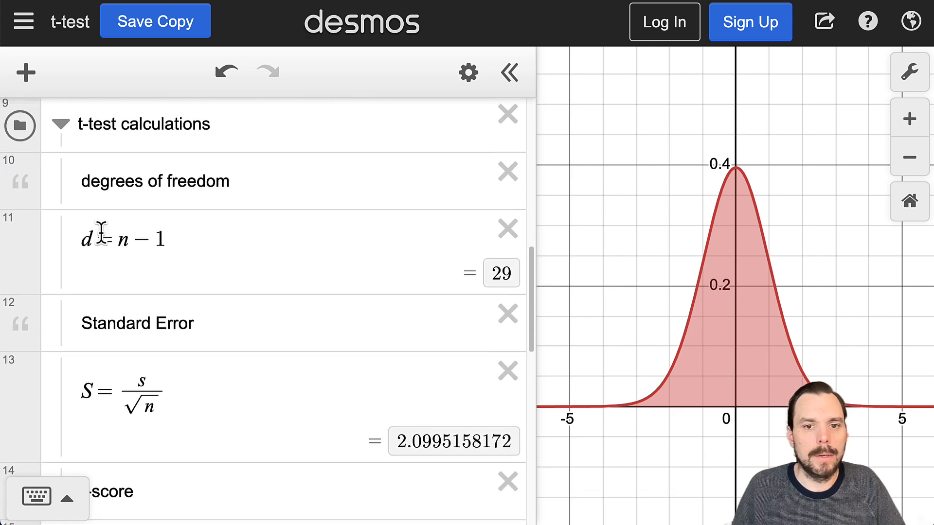
scroll(119, 238, up, 14)
- Change n from 30 to 6 and check d = 5, t = −3.41877786725 and left area 0.0094
click(131, 233)
drag(131, 234, 102, 234)
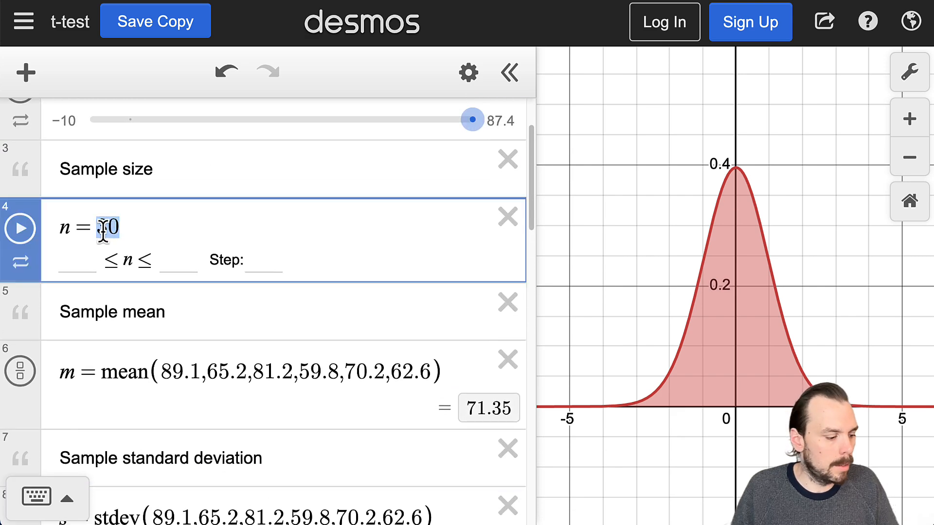
text(6)
scroll(240, 235, down, 12)
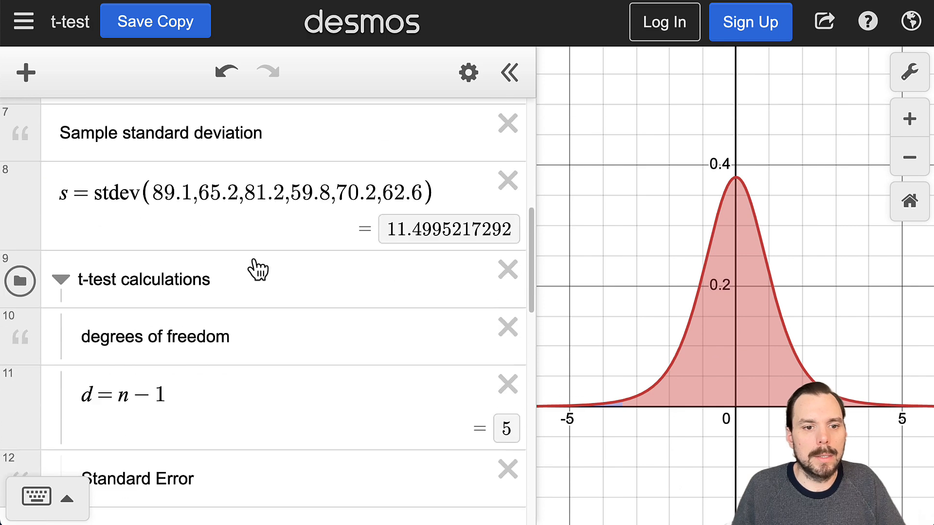
scroll(272, 280, down, 5)
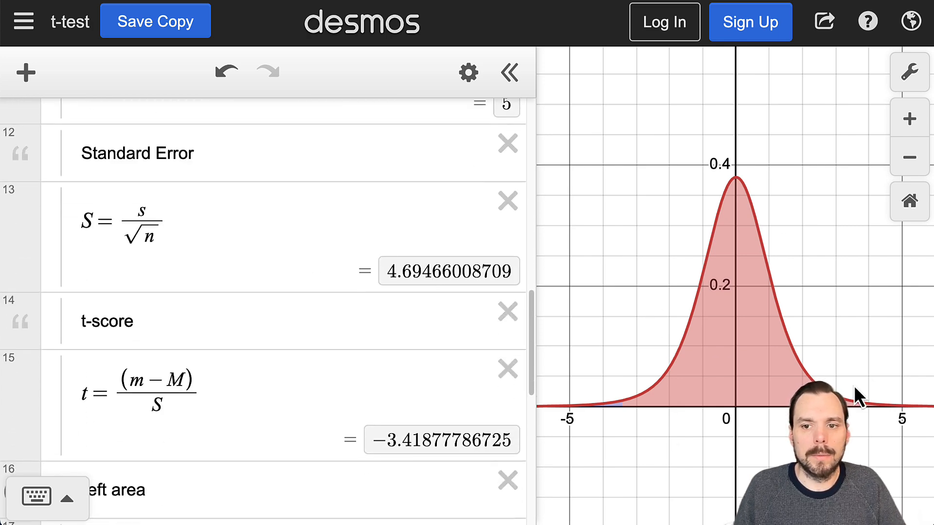
scroll(454, 312, down, 5)
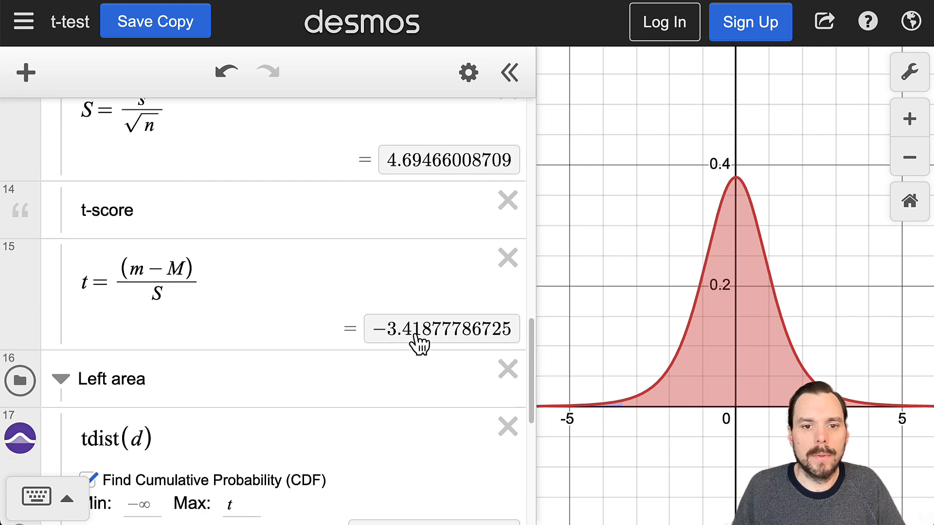
scroll(422, 343, down, 1)
scroll(427, 302, down, 6)
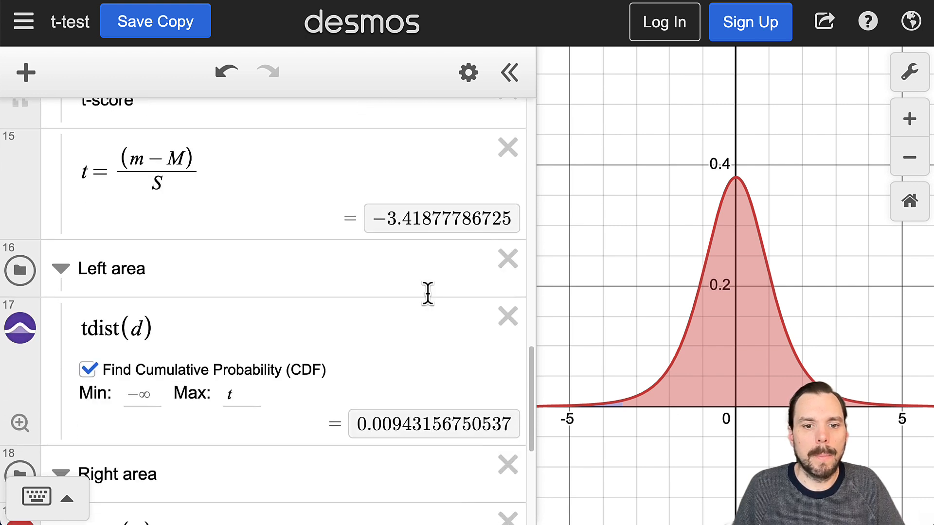
scroll(451, 284, down, 3)
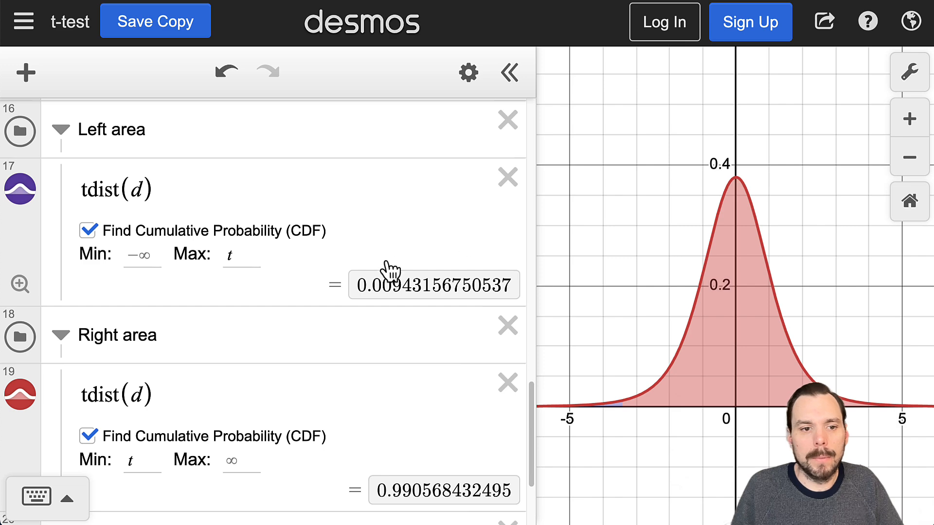
scroll(204, 267, down, 3)
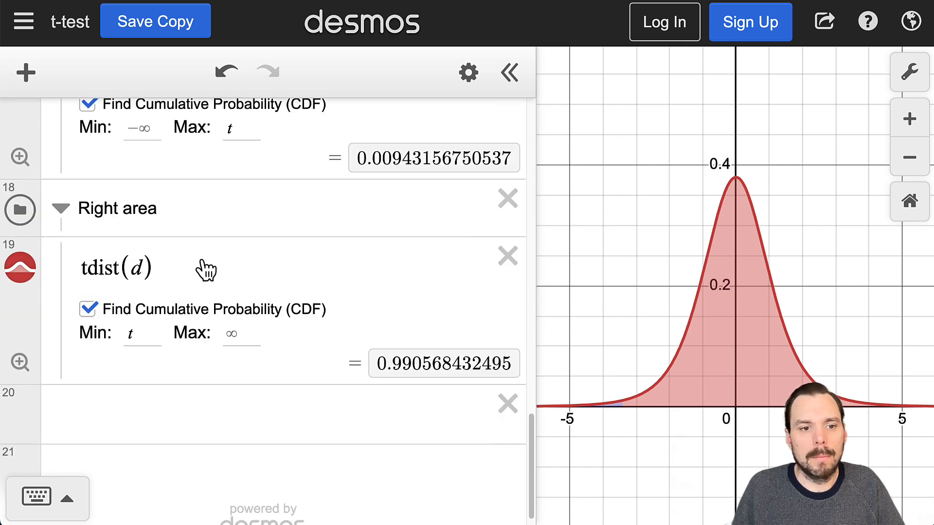
scroll(194, 265, up, 4)
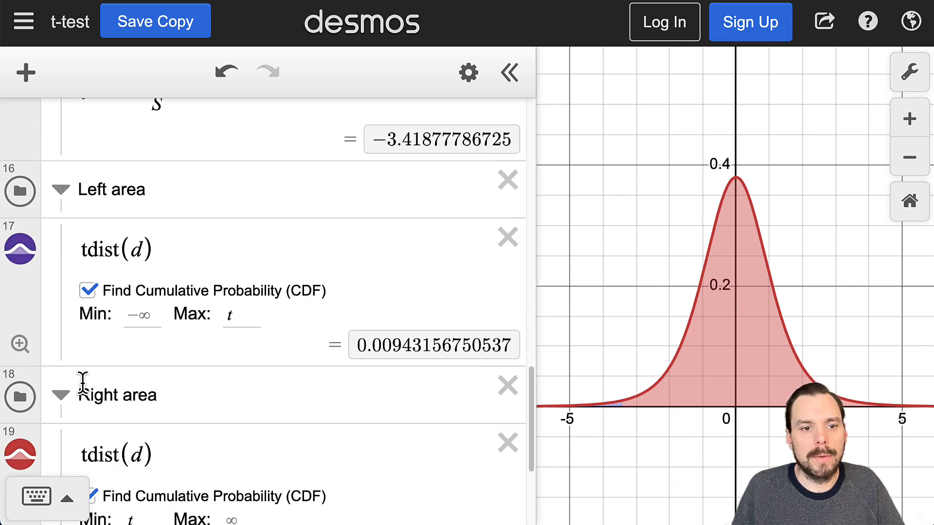
scroll(229, 385, down, 2)
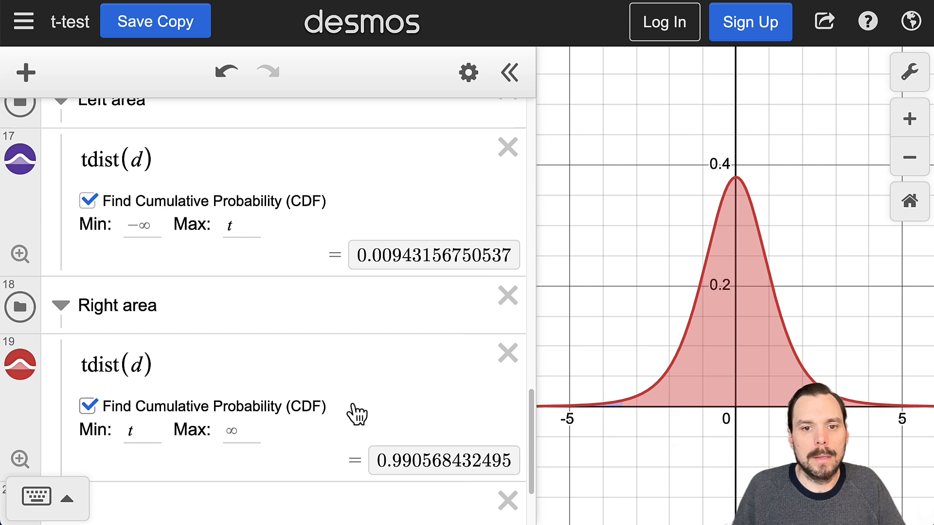
scroll(338, 395, up, 1)
scroll(334, 393, up, 1)
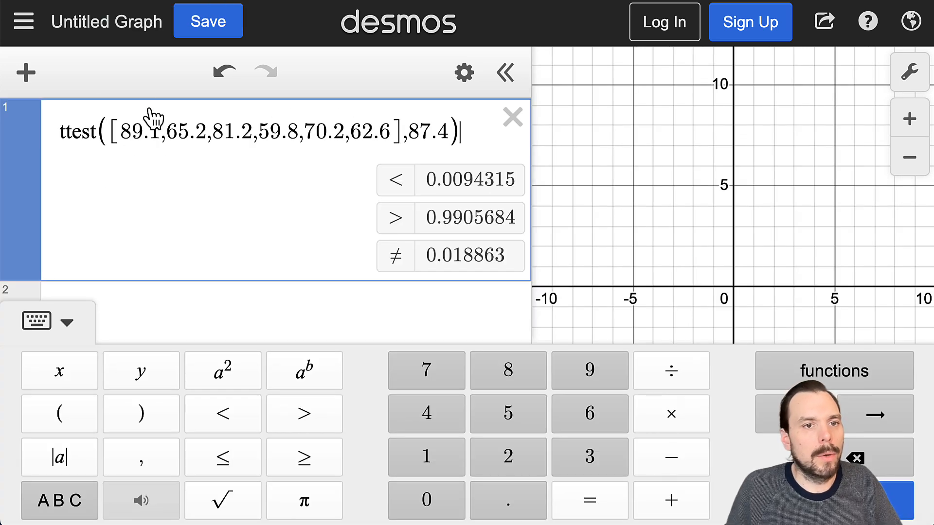
- Check ttest([89.1,65.2,81.2,59.8,70.2,62.6],87.4) gives left-tail P-value 0.0094315
drag(58, 130, 297, 132)
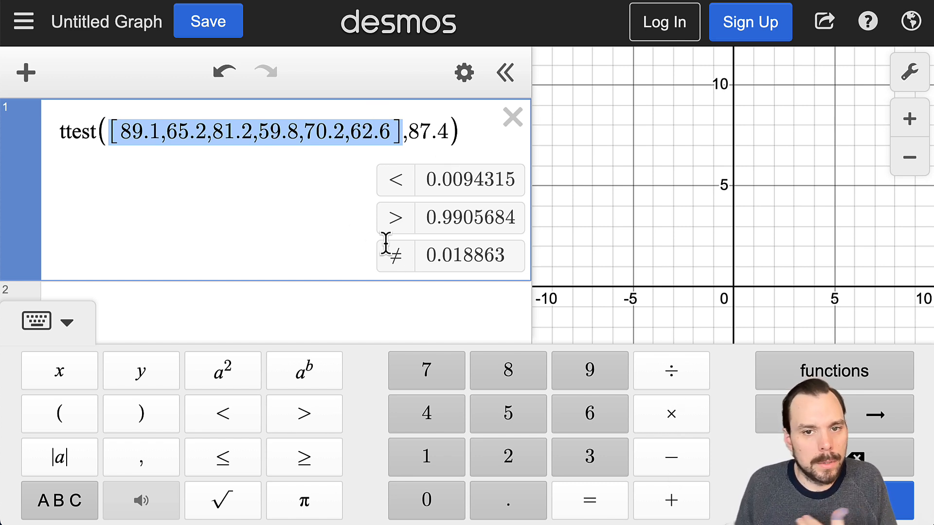
drag(424, 181, 517, 187)
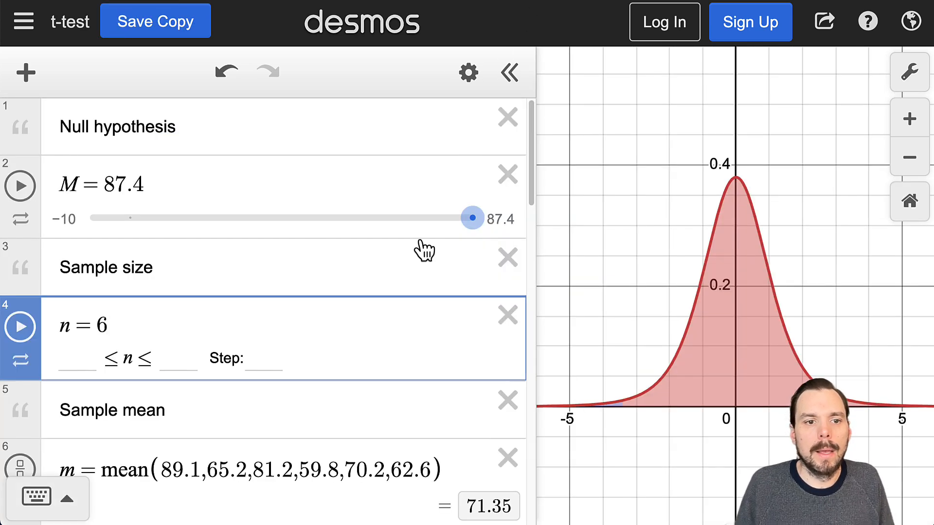
scroll(424, 250, down, 15)
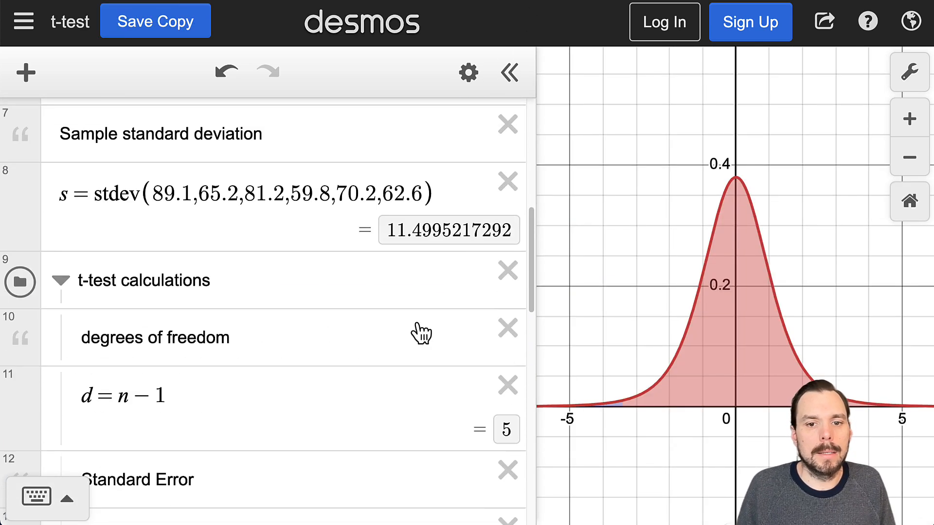
- Zoom into the shaded left tail near t = −3.42 and show the curve's point there
scroll(436, 372, down, 3)
scroll(432, 372, up, 10)
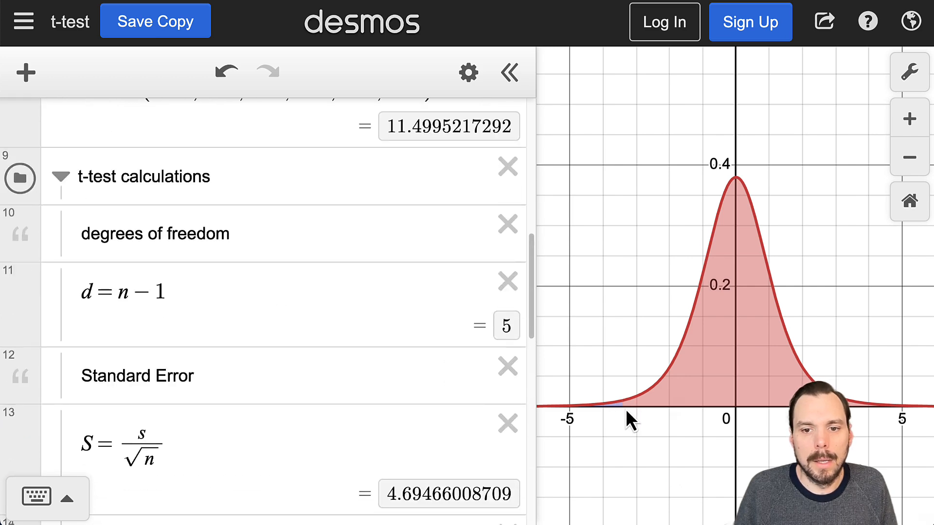
scroll(643, 398, up, 10)
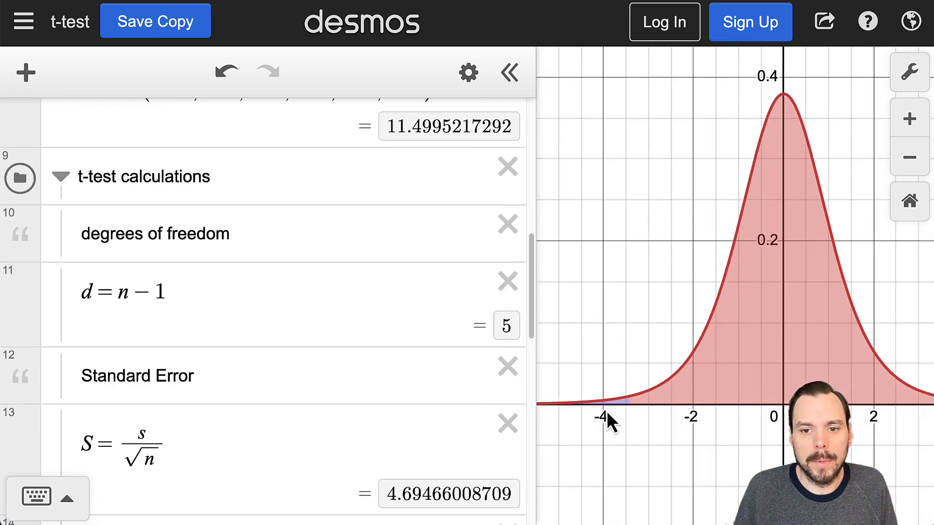
scroll(622, 398, up, 8)
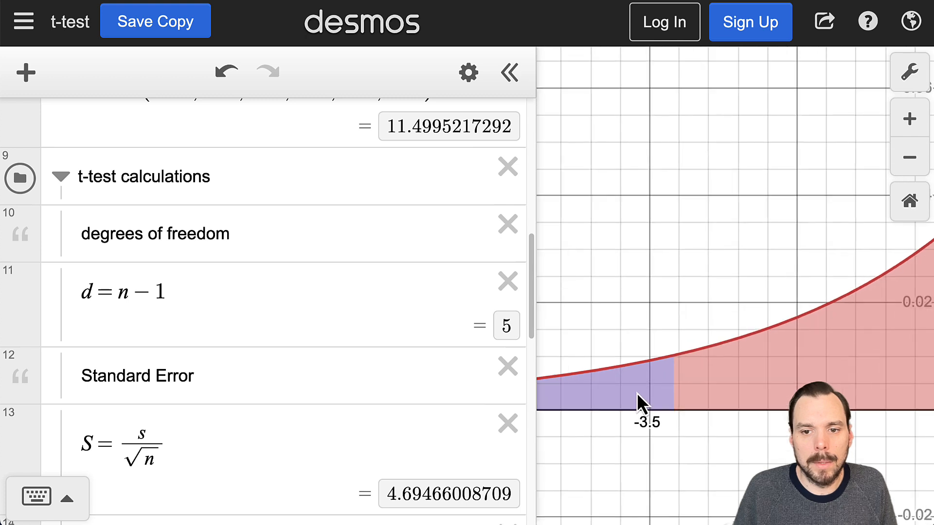
drag(708, 415, 711, 425)
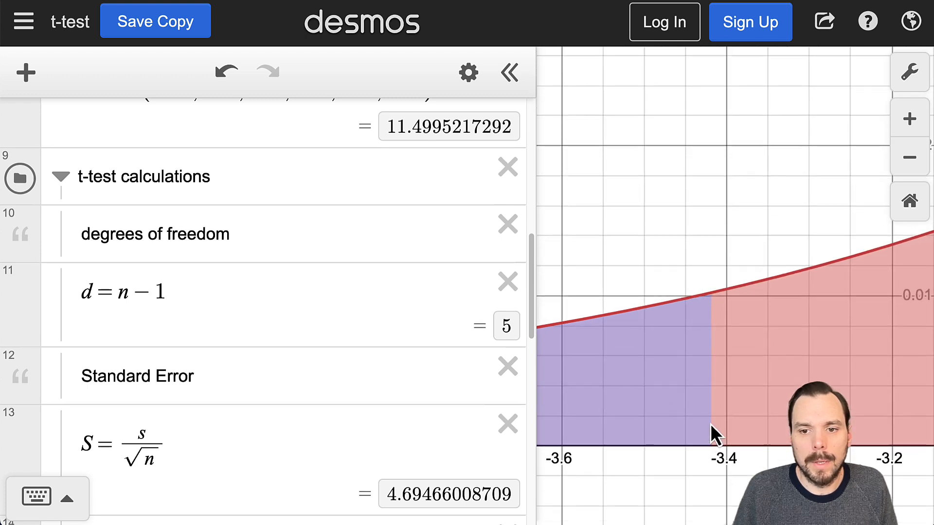
click(711, 296)
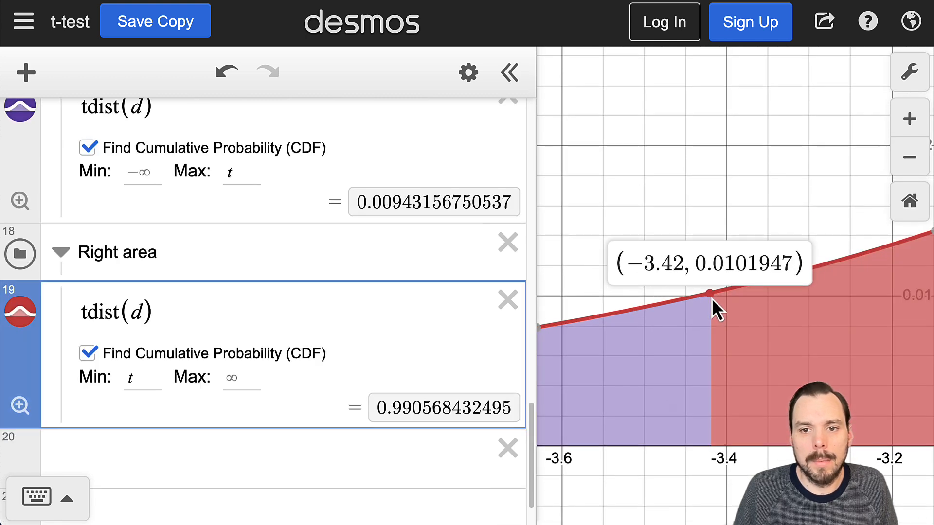